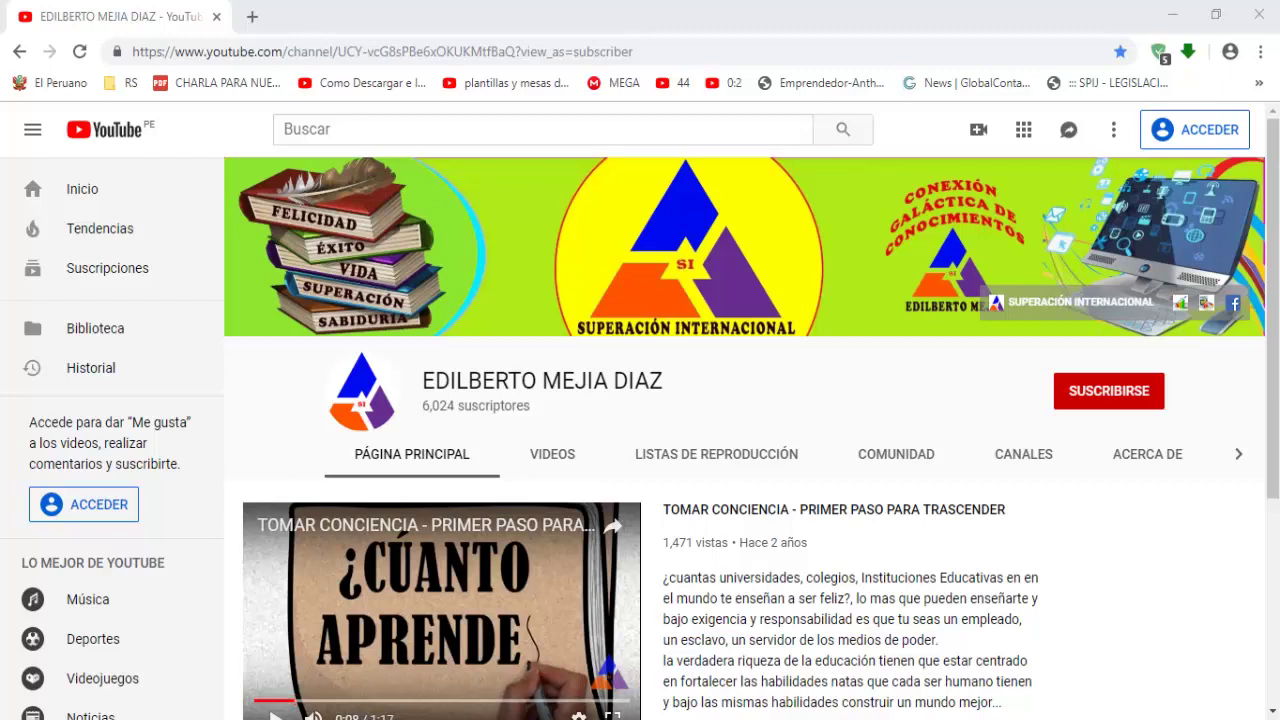
Bring up the Libro1 Excel workbook preview from the taskbar.
mouse_move(345, 719)
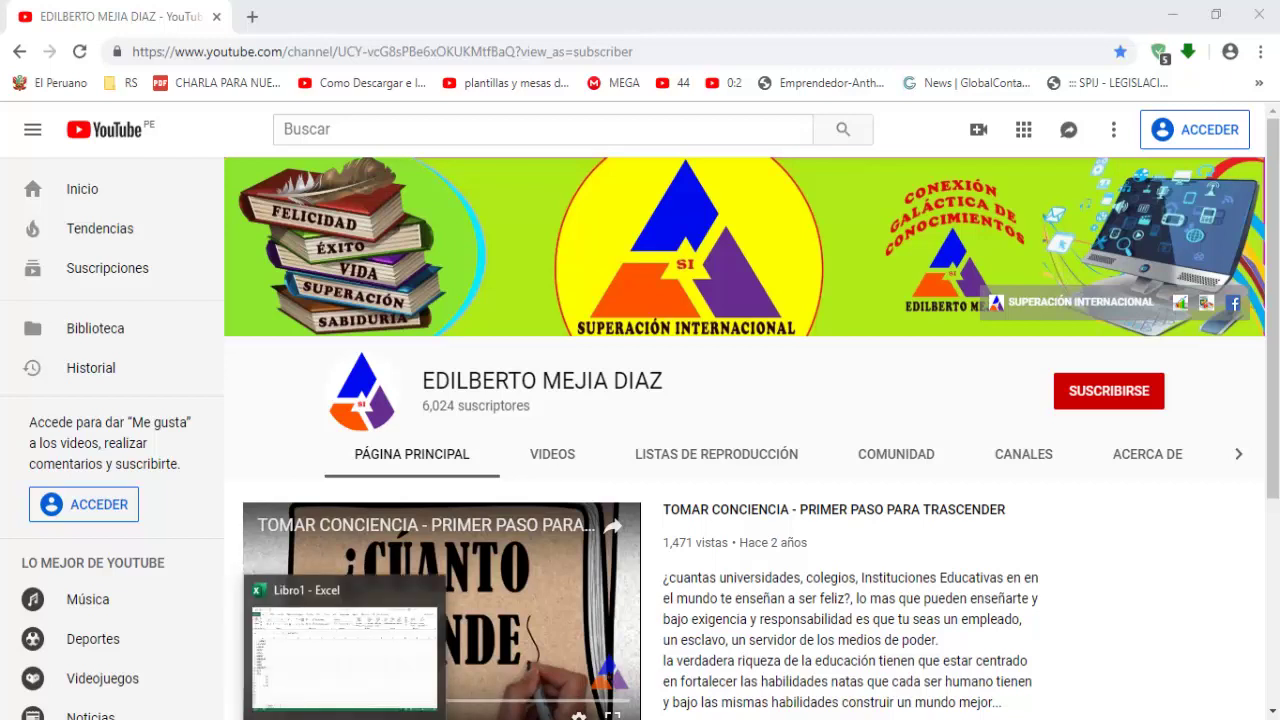
Copy the entire List 1 column A into column B.
click(345, 719)
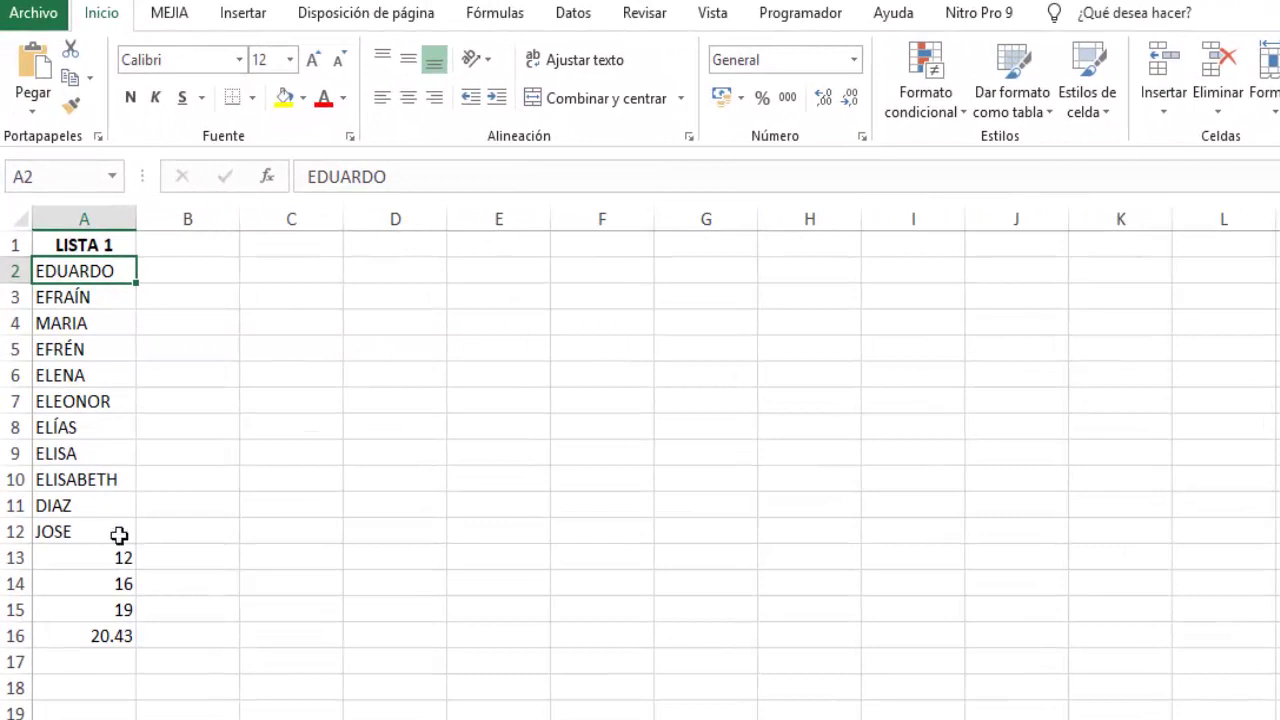
click(103, 238)
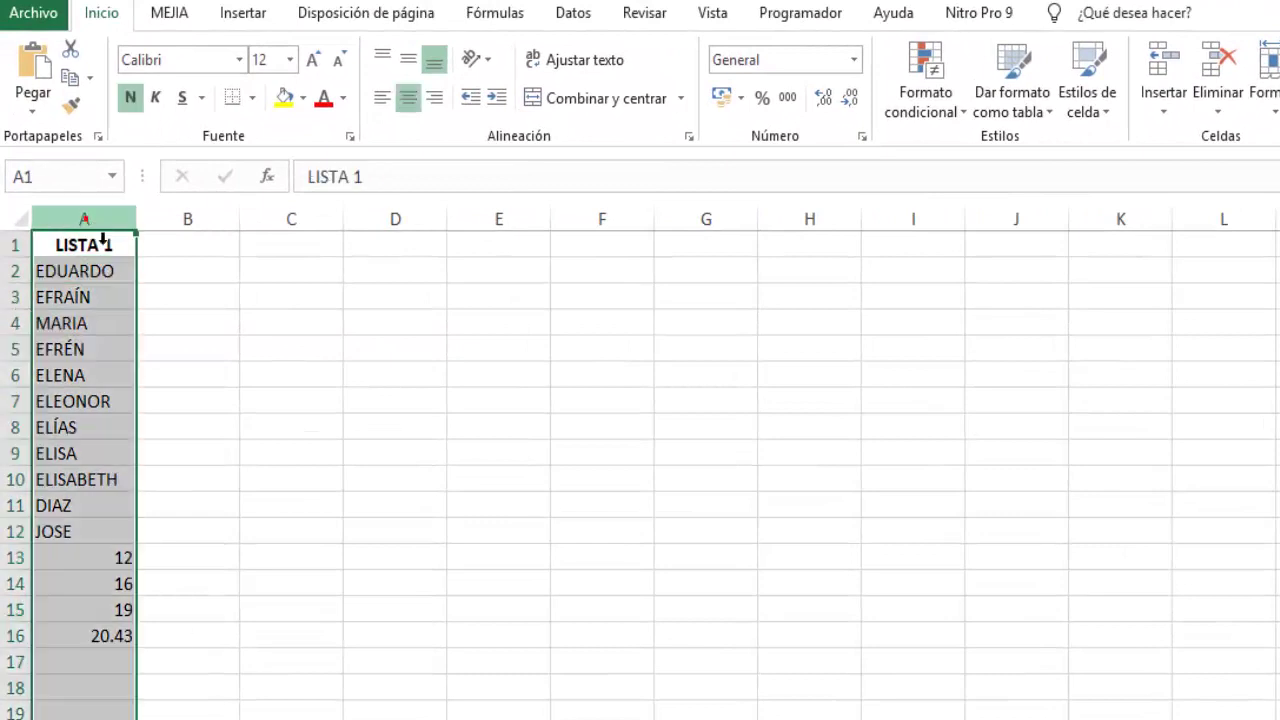
key(ctrl+c)
click(195, 241)
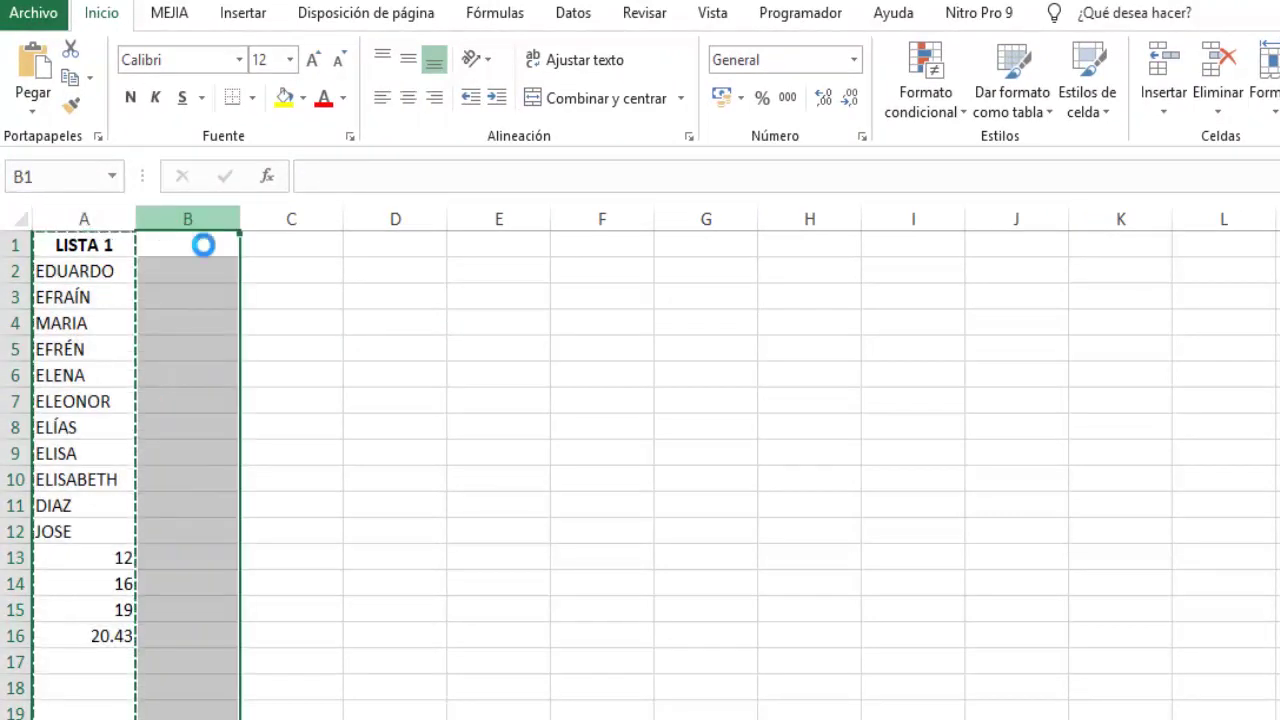
key(ctrl+v)
click(306, 248)
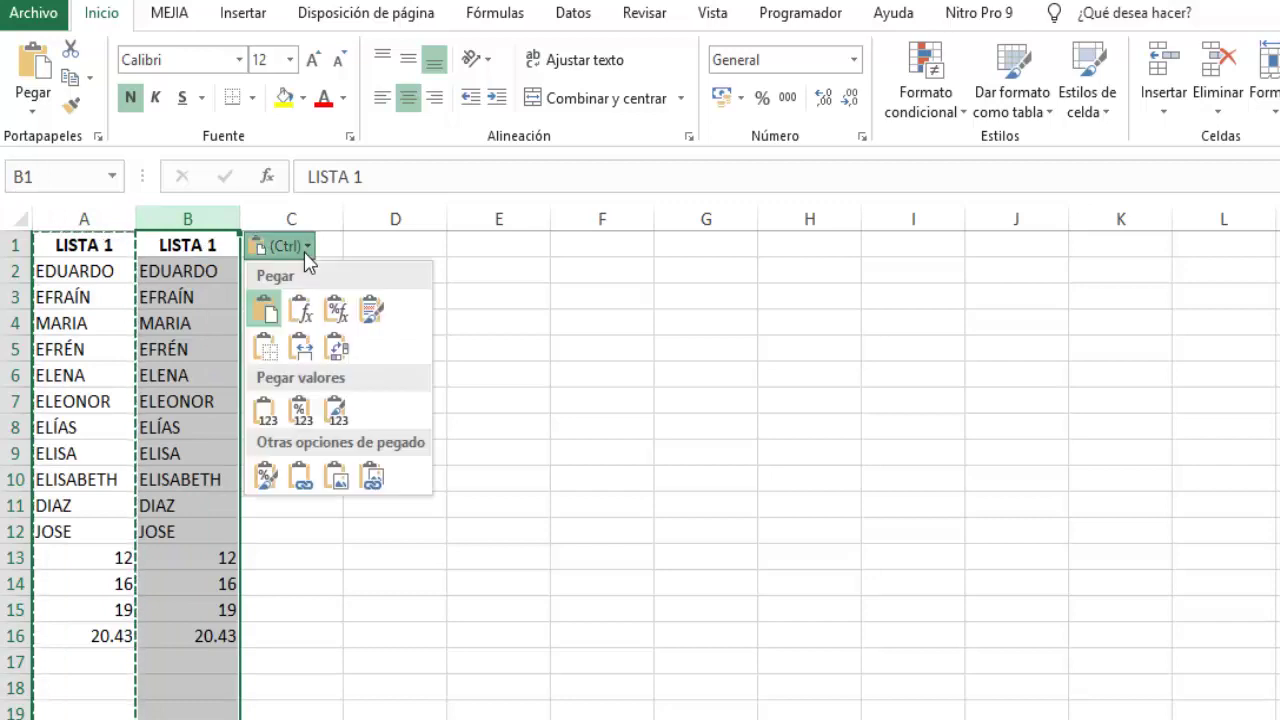
click(306, 250)
Rename the copied header in B1 to LISTA 2.
click(220, 293)
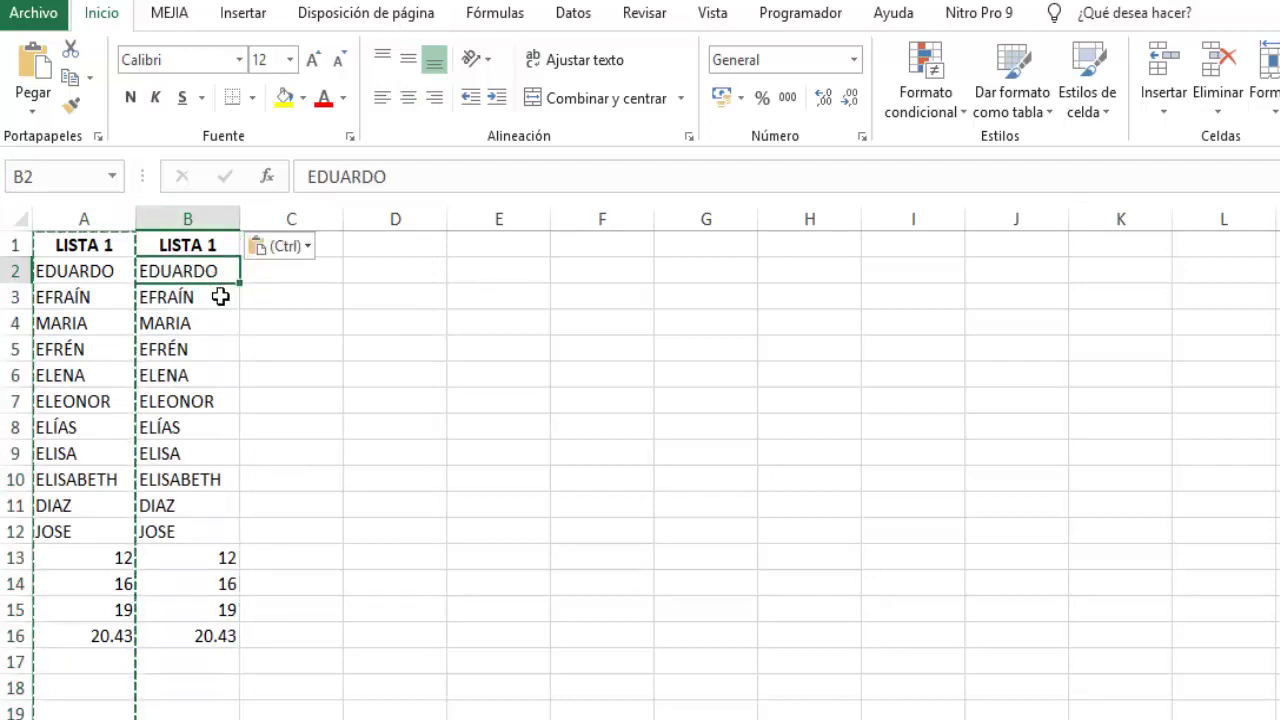
double_click(220, 243)
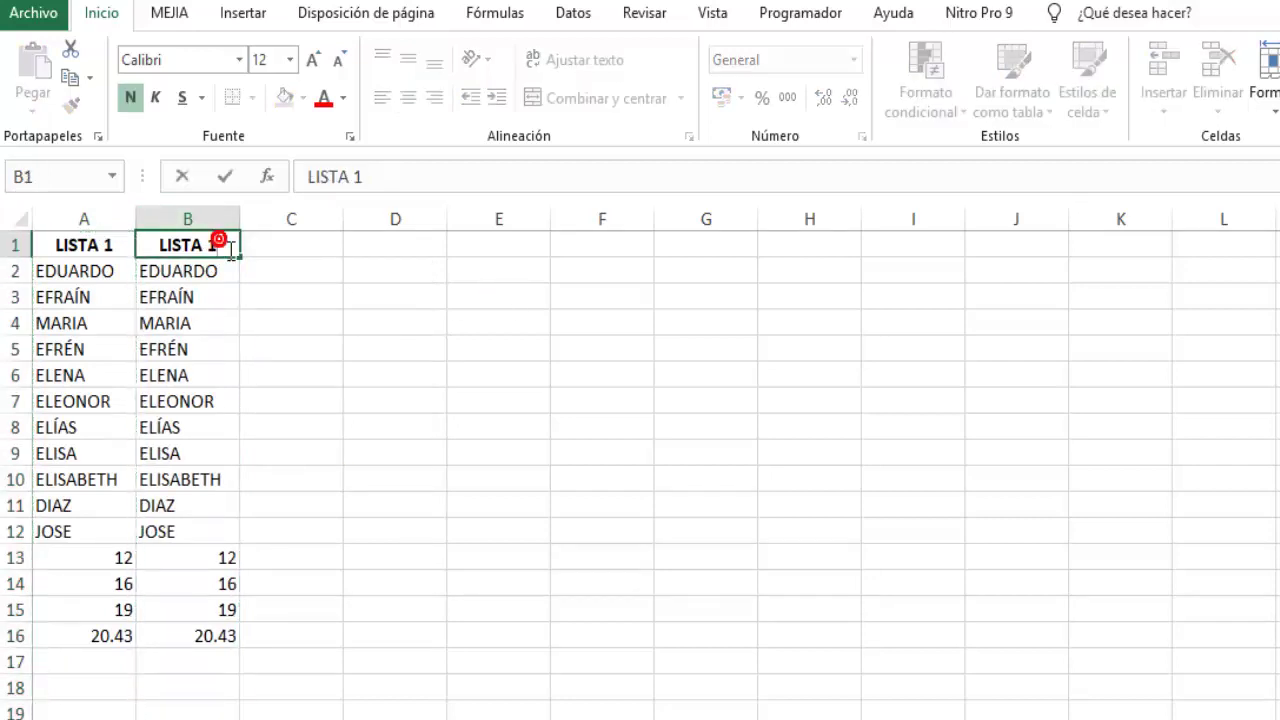
key(BackSpace)
text(2)
key(Return)
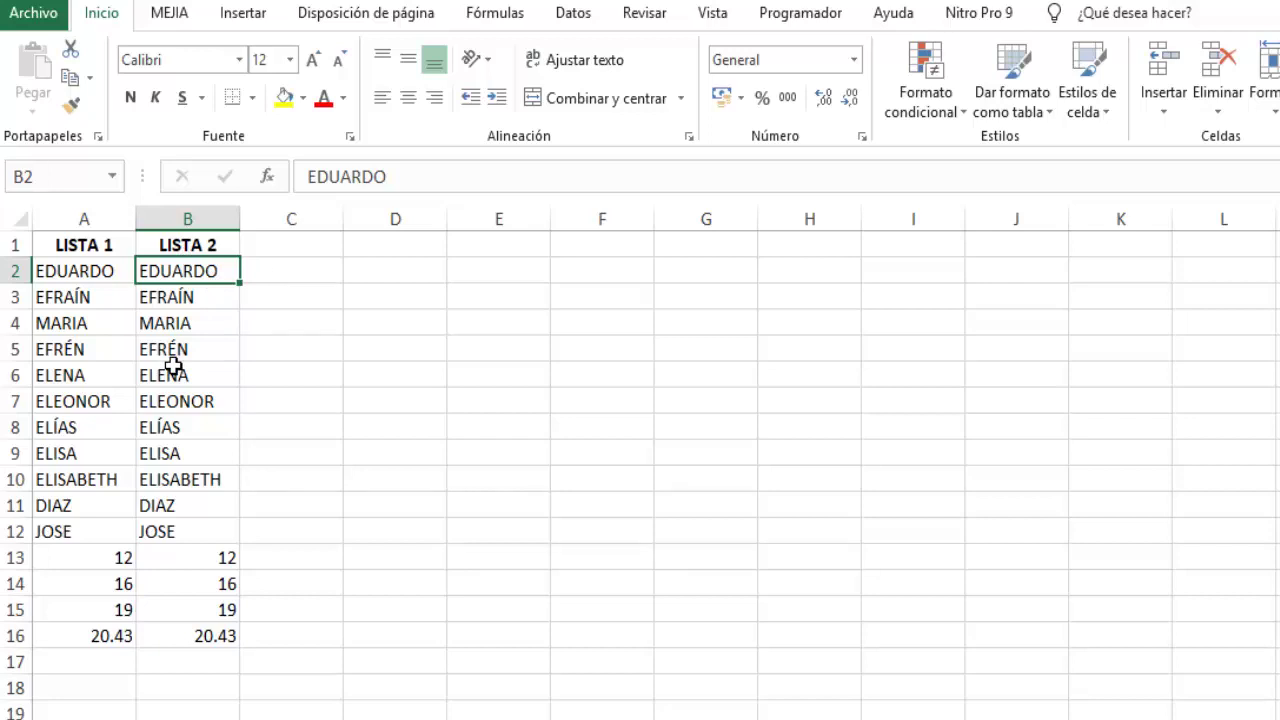
Enter lowercase 'eduardo' in B2, then select the MARIA entry in B4 to replace.
text(eduardo)
key(Return)
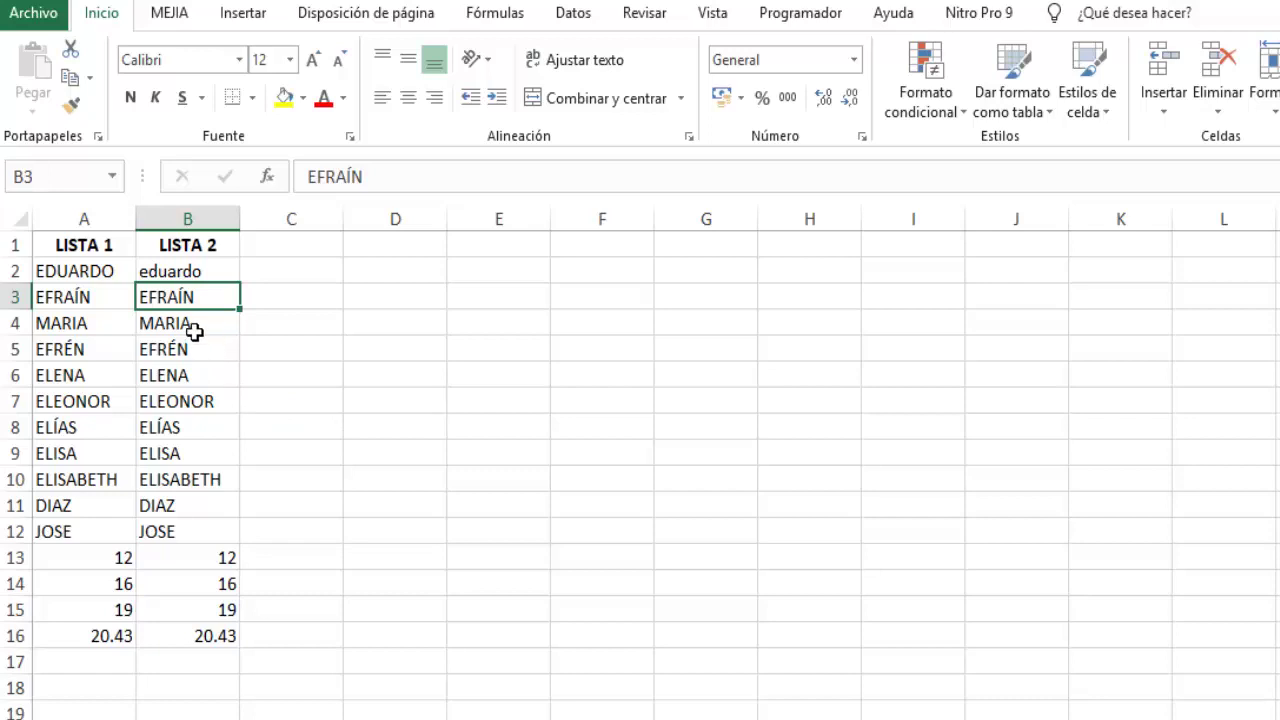
click(193, 332)
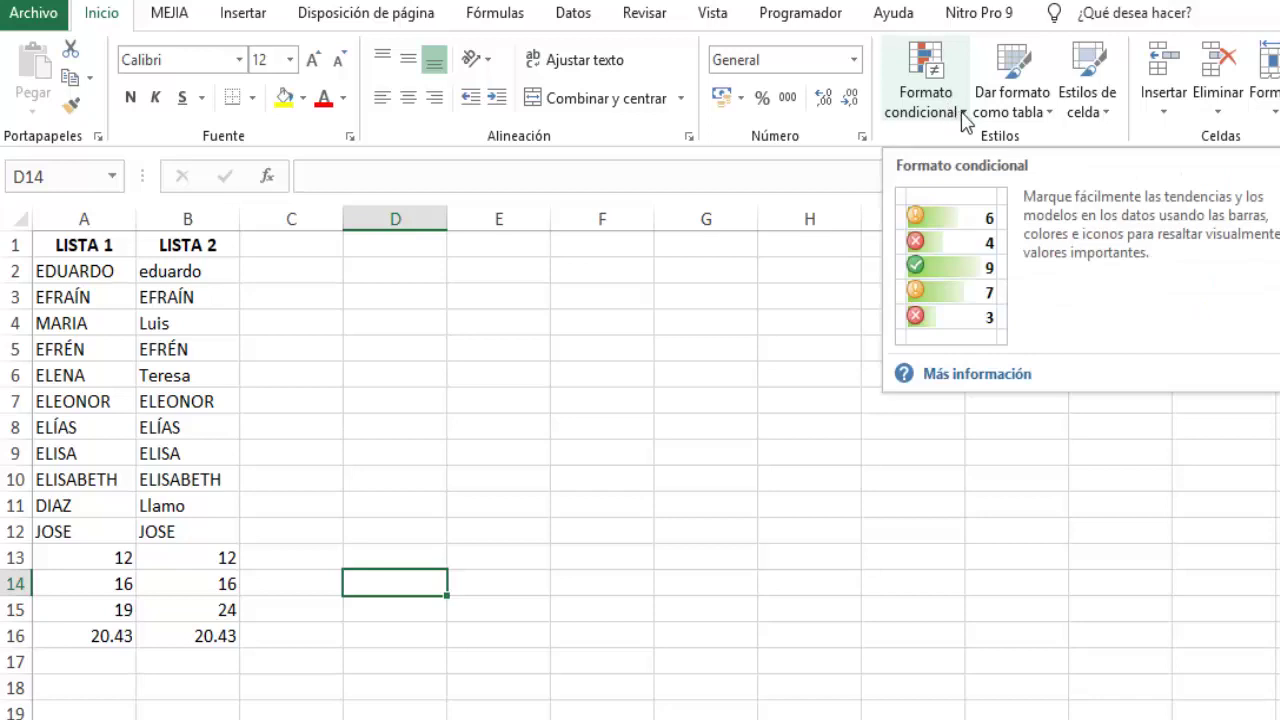
click(964, 116)
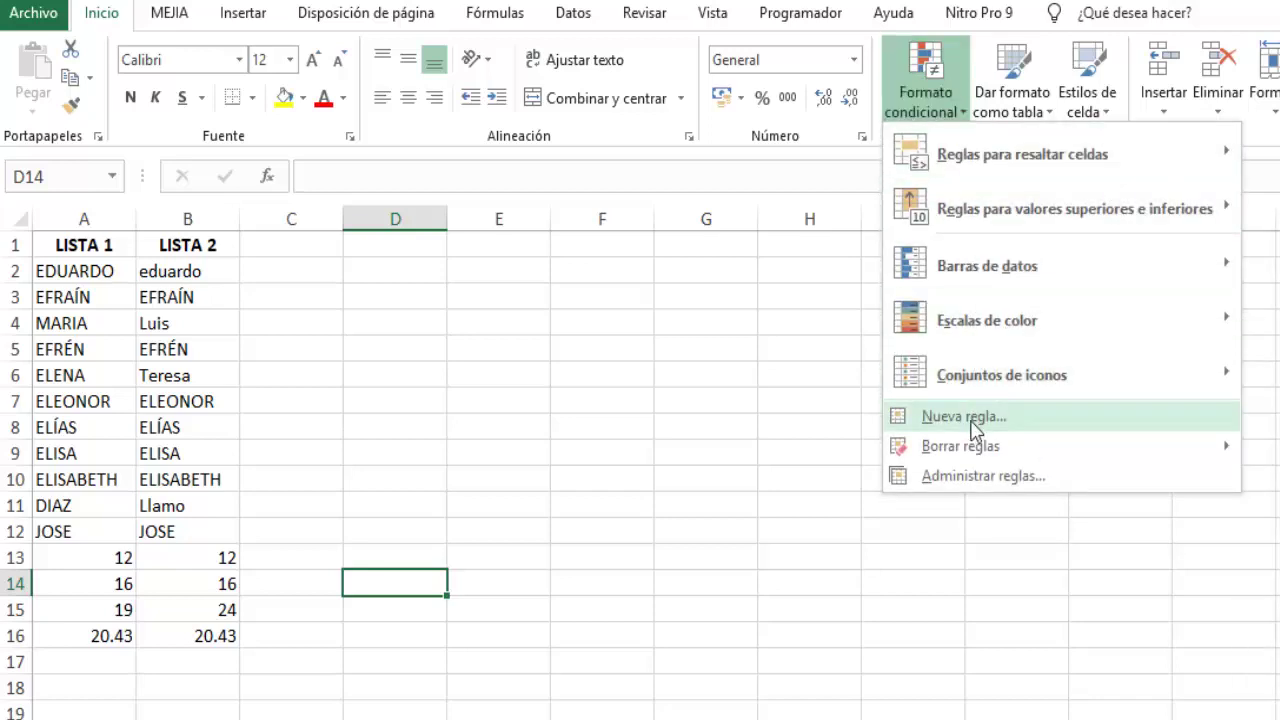
click(966, 418)
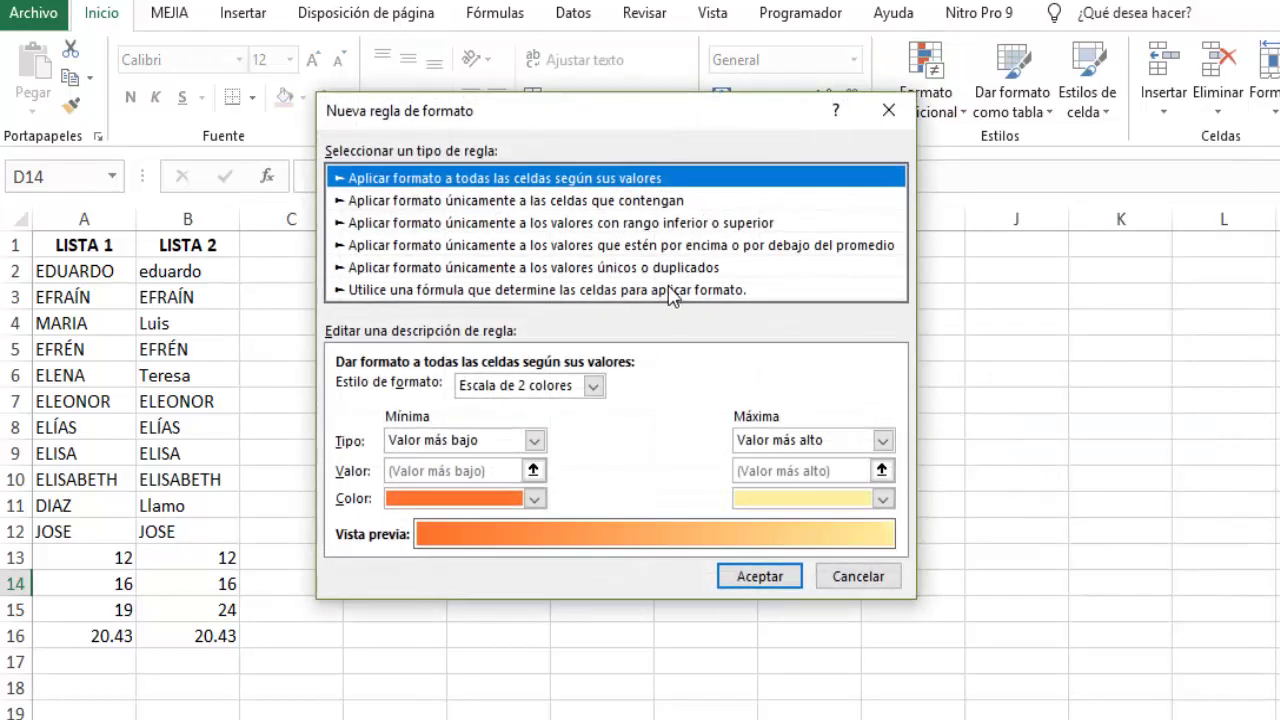
click(672, 291)
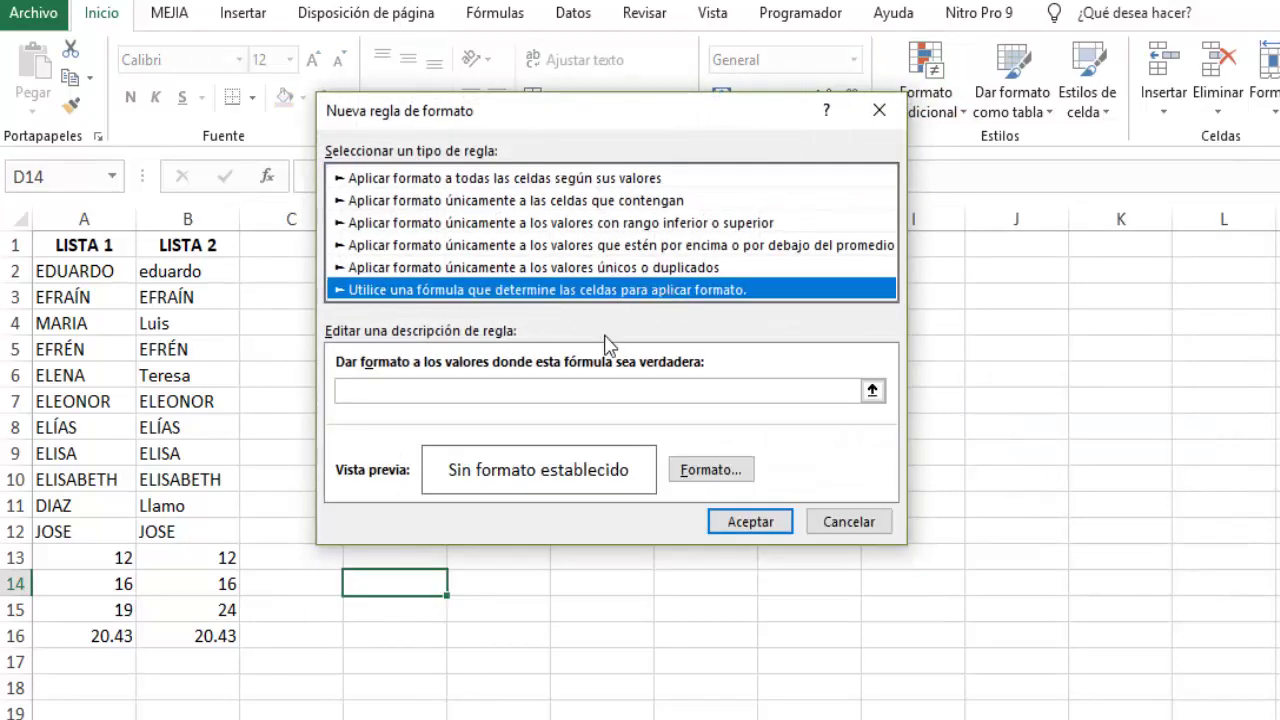
click(453, 400)
text(coincidir)
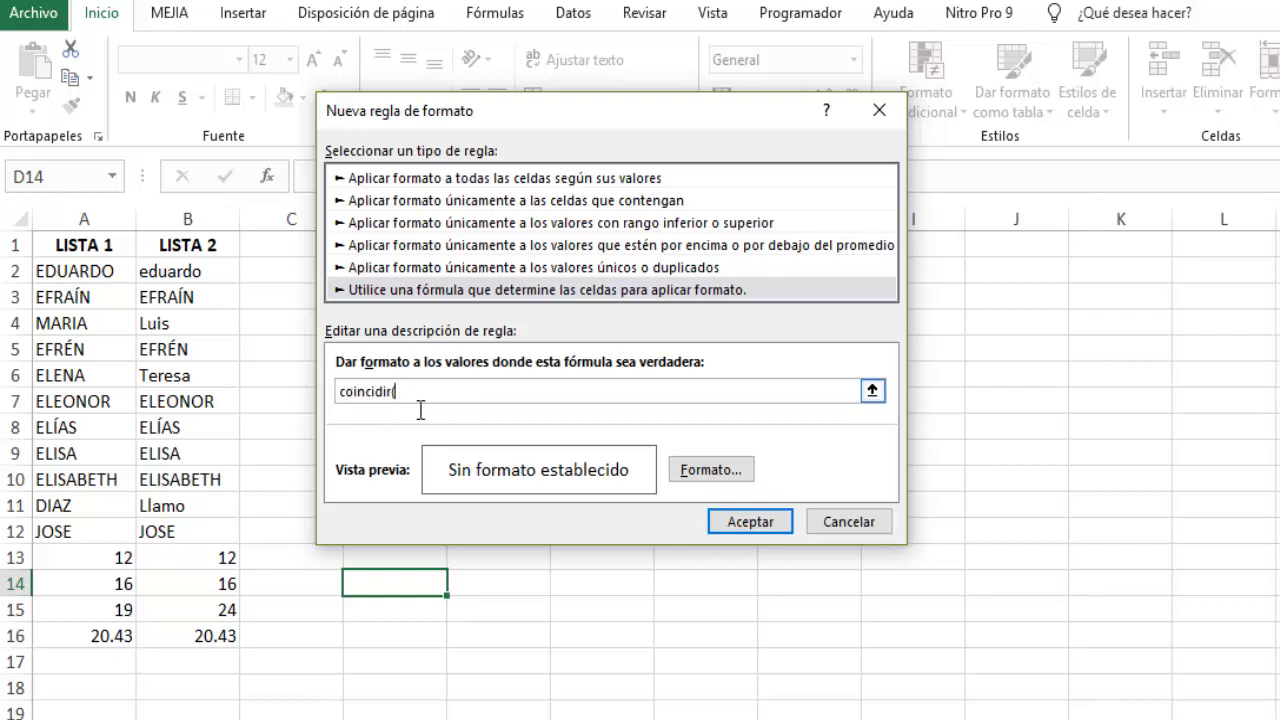
drag(398, 391, 336, 395)
key(BackSpace)
click(852, 524)
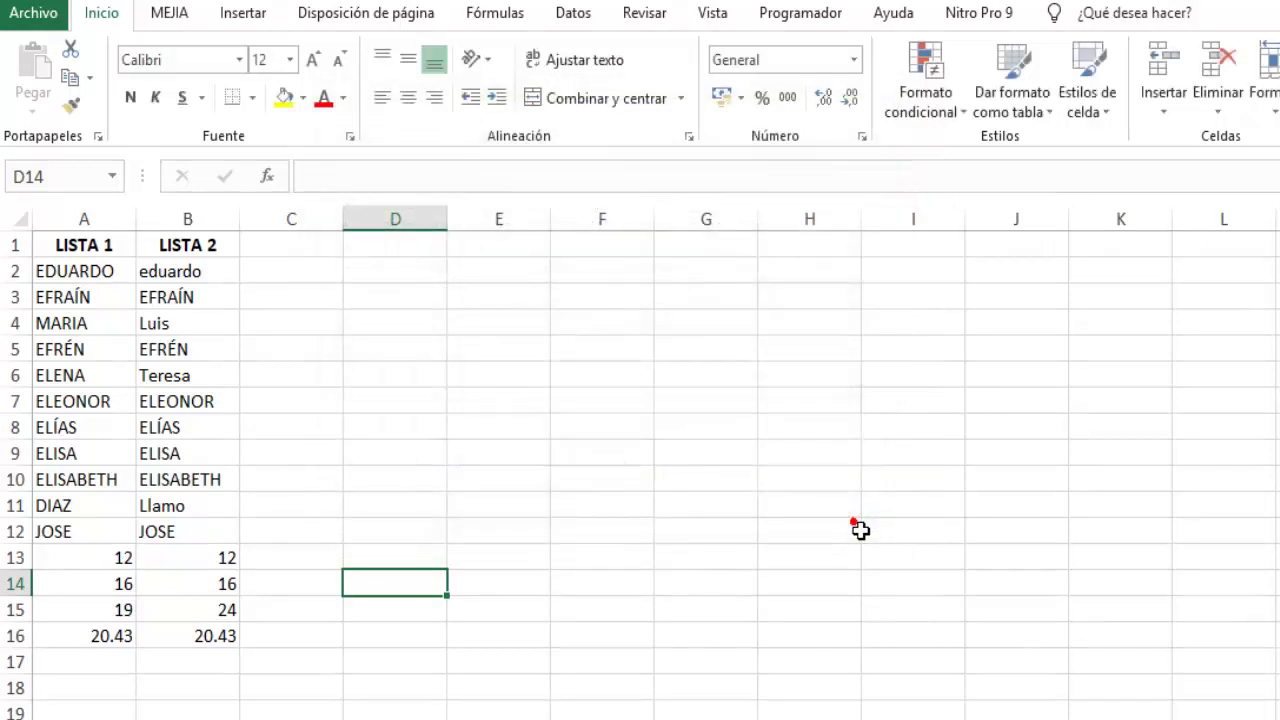
Start a COINCIDIR formula in C2 looking up A2 in the range B2:B16.
click(329, 283)
text(=)
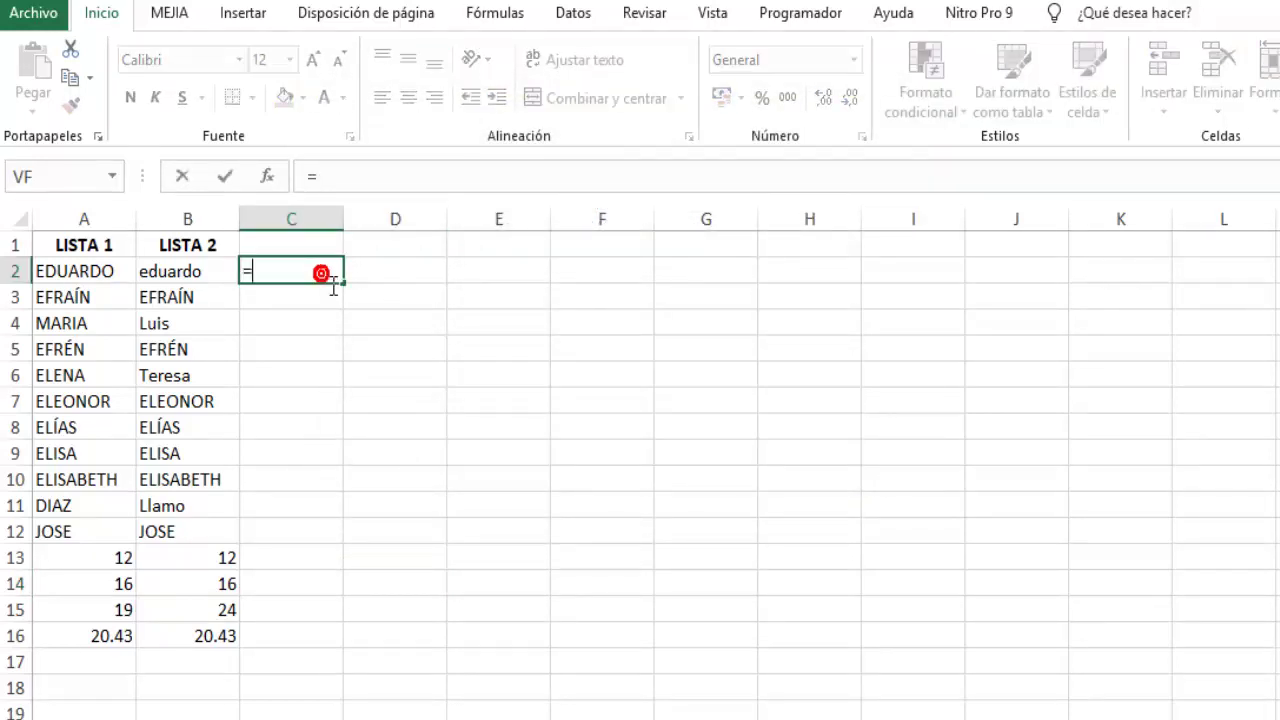
text(coi)
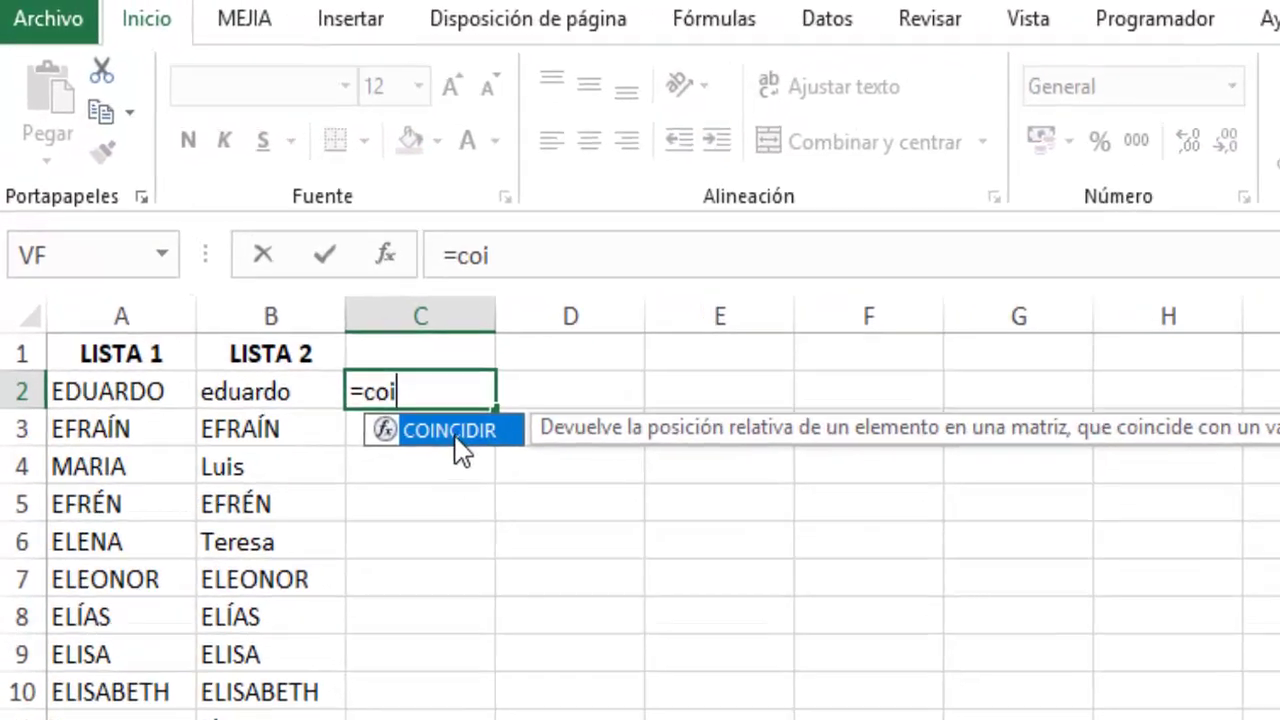
double_click(365, 341)
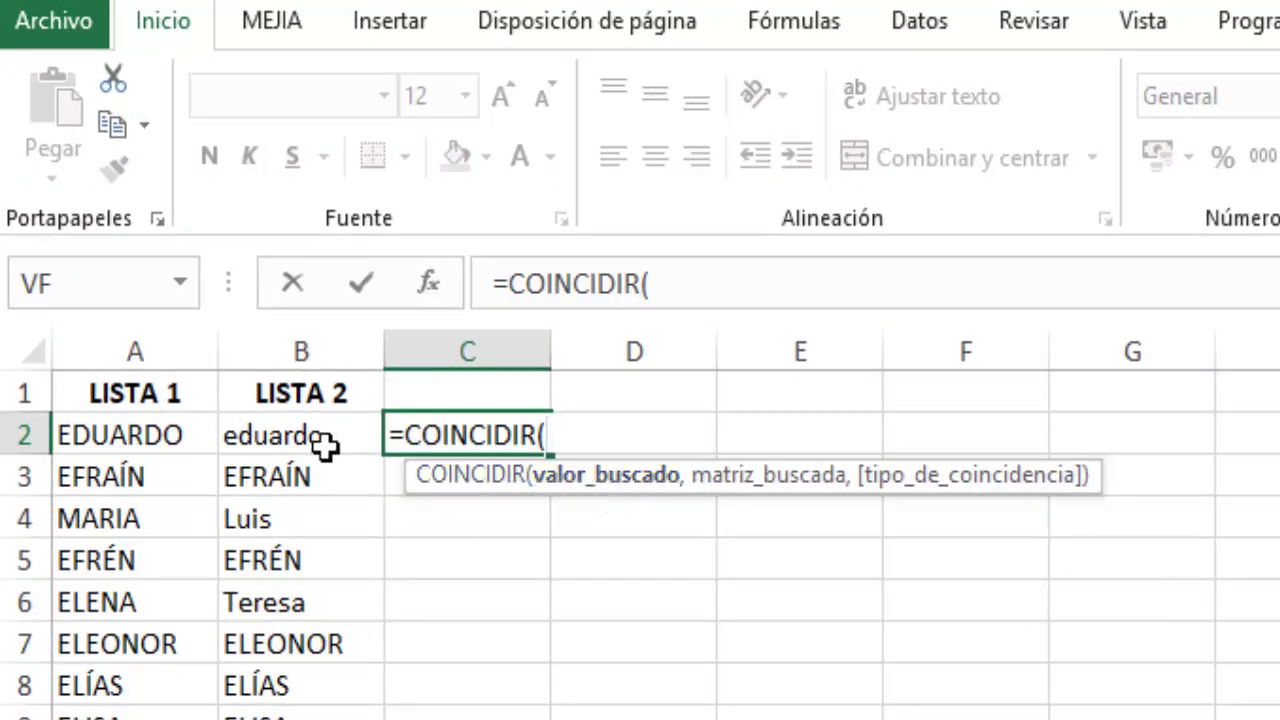
click(132, 447)
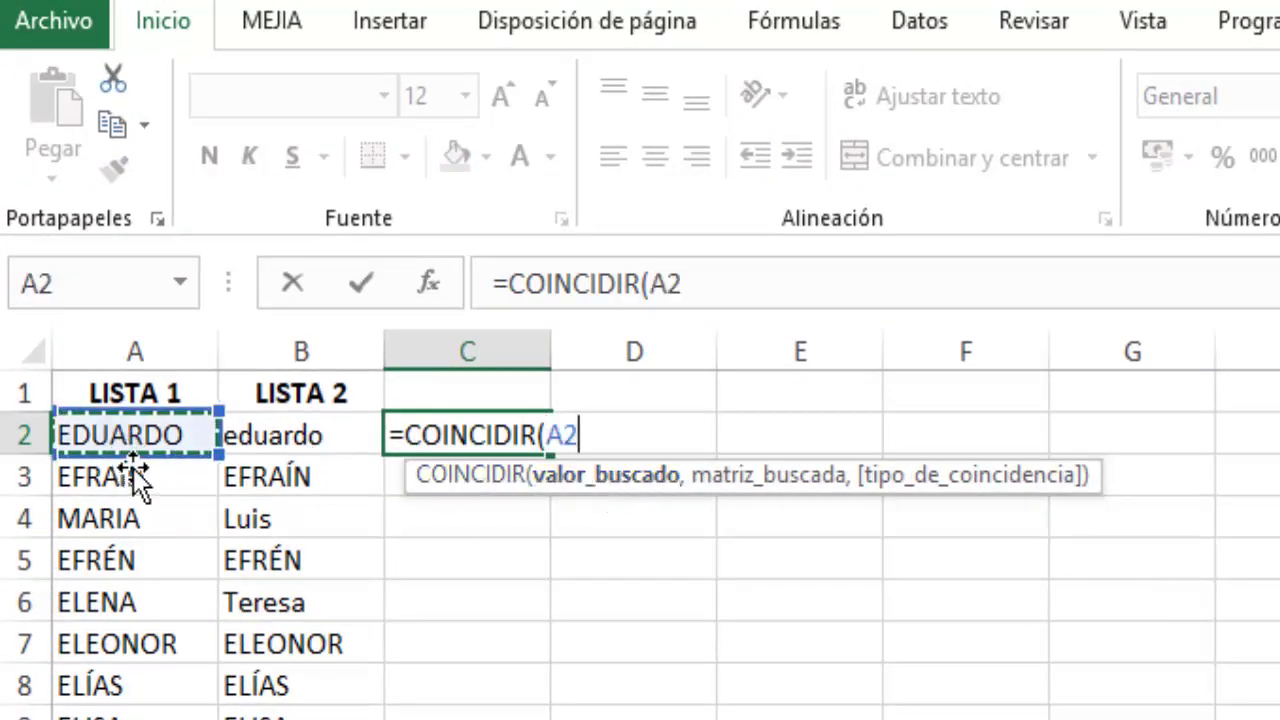
text(,)
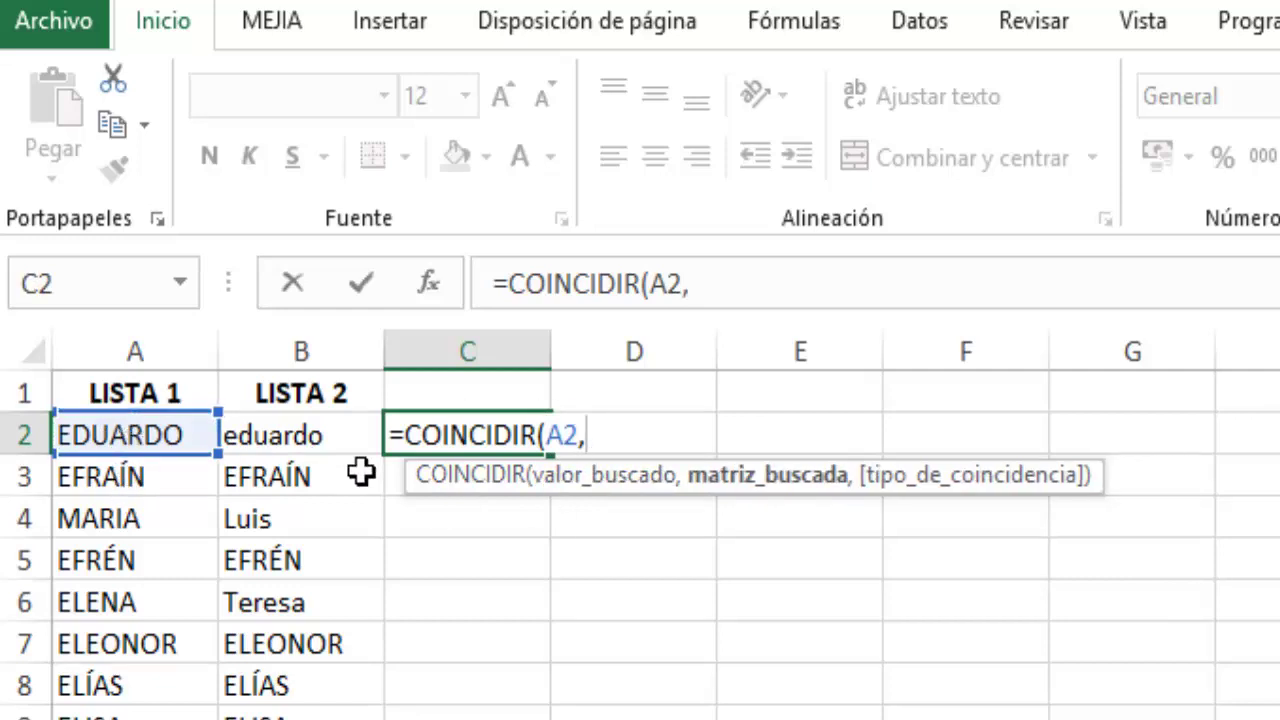
drag(305, 450, 354, 719)
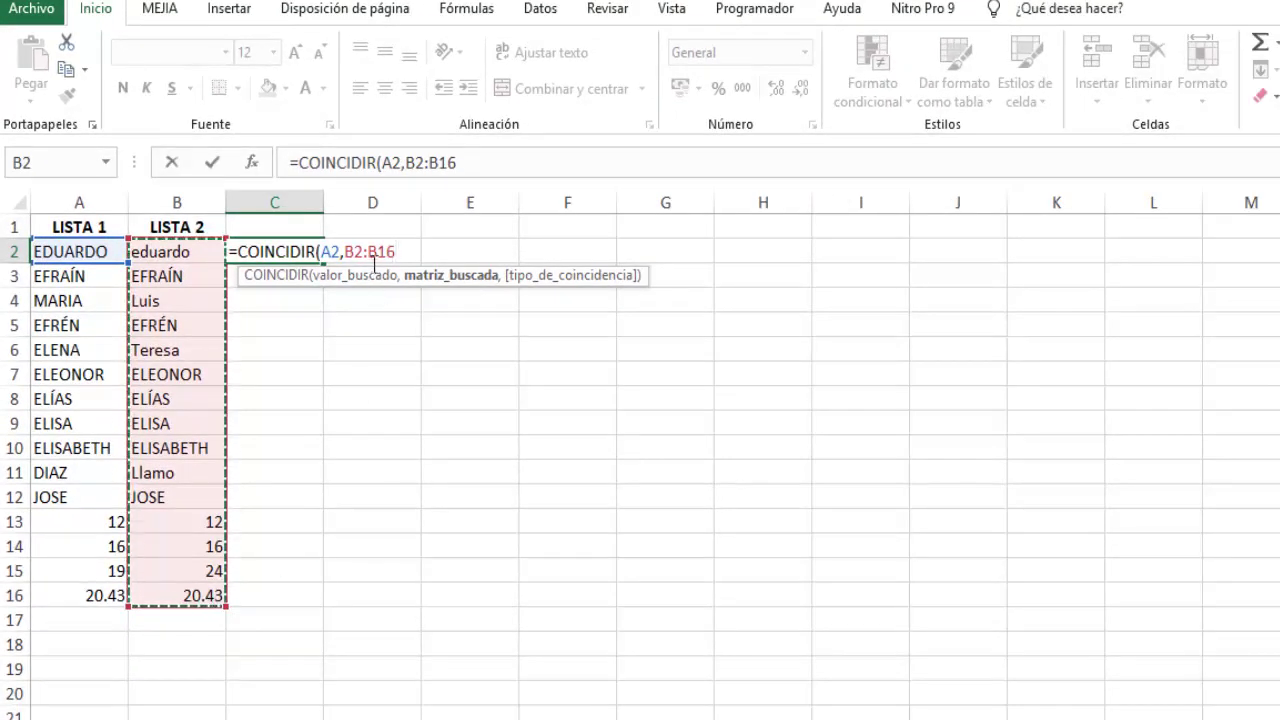
Lock the range as $B$2:$B$16, add match type 0 and >0, and confirm.
click(364, 260)
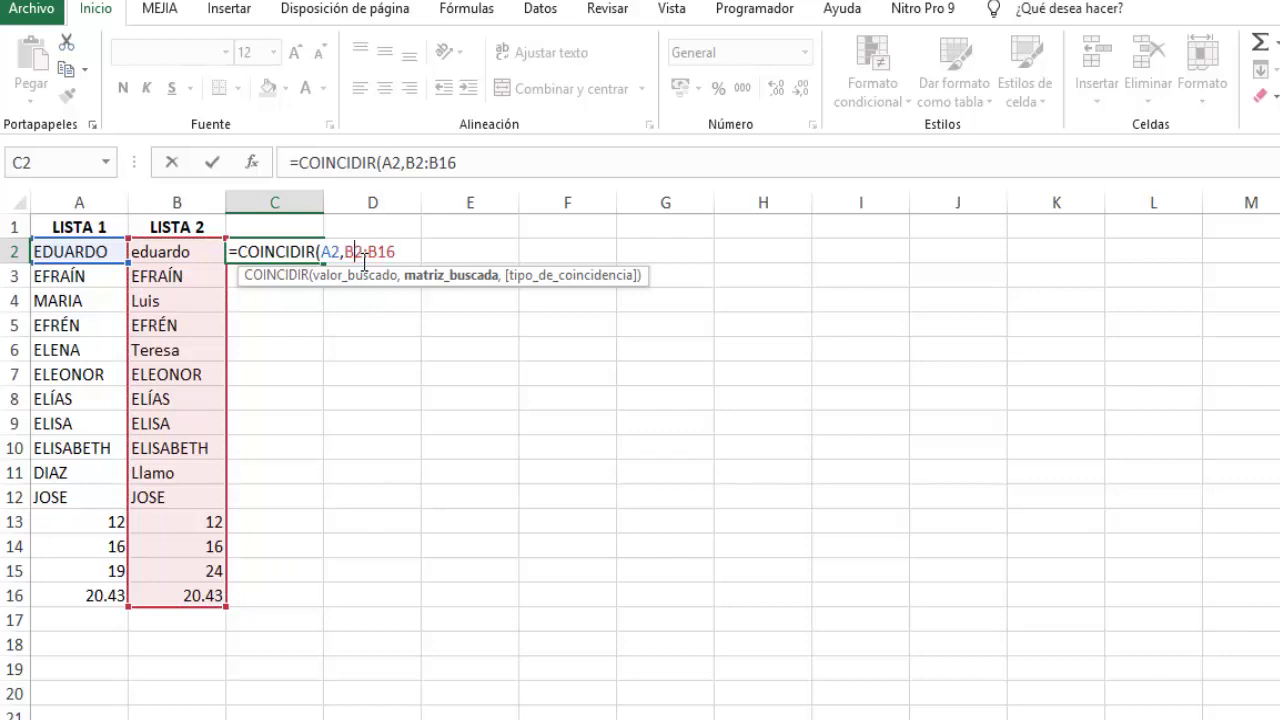
key(F4)
click(473, 168)
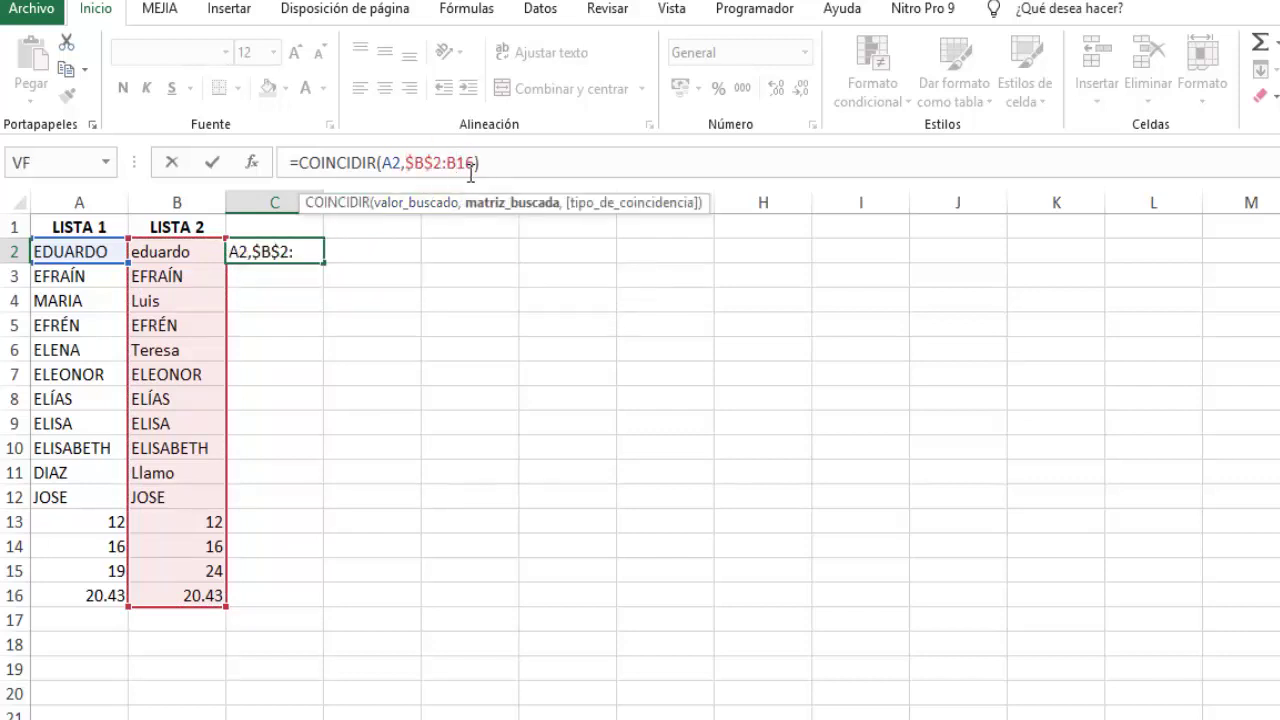
key(F4)
click(502, 175)
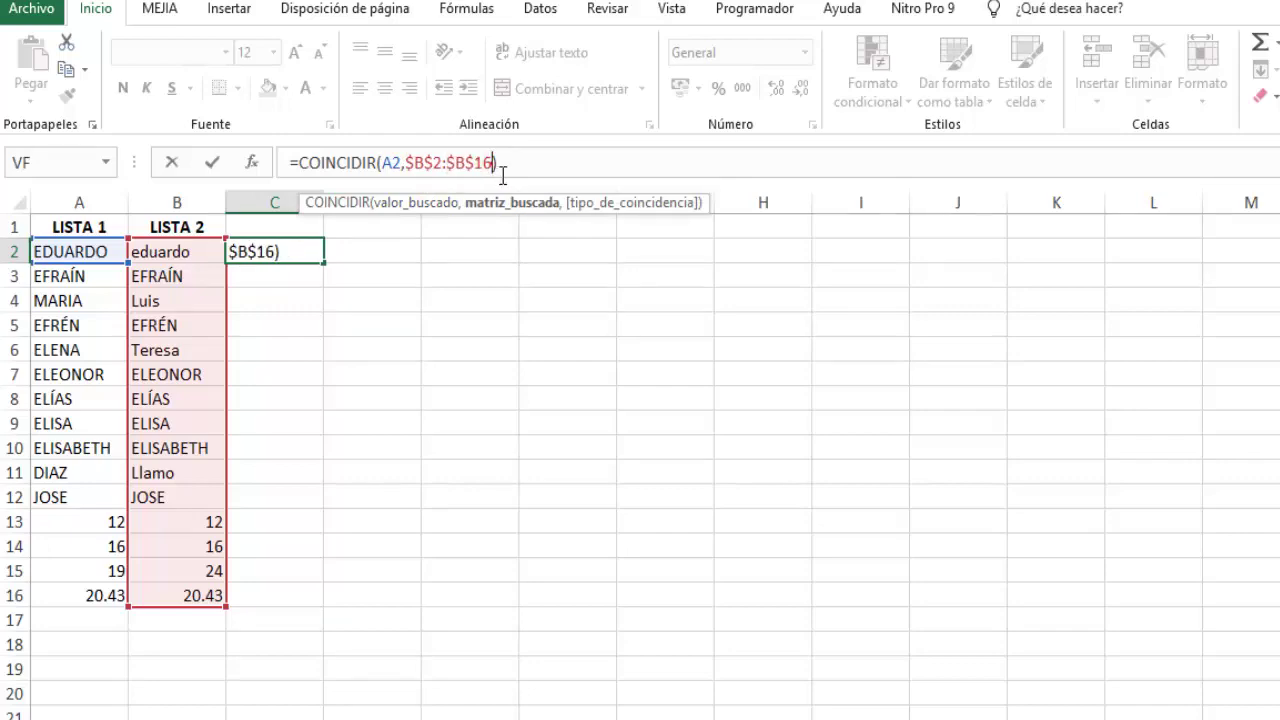
text(,)
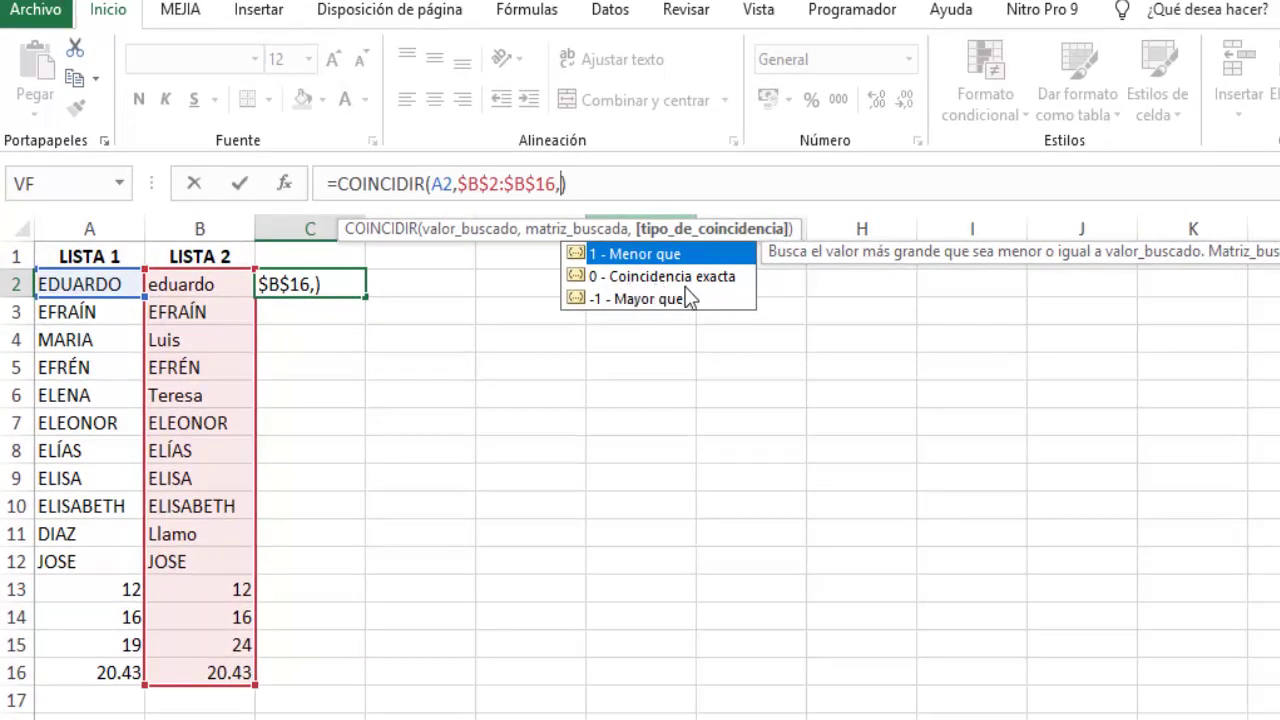
text(0)
click(615, 183)
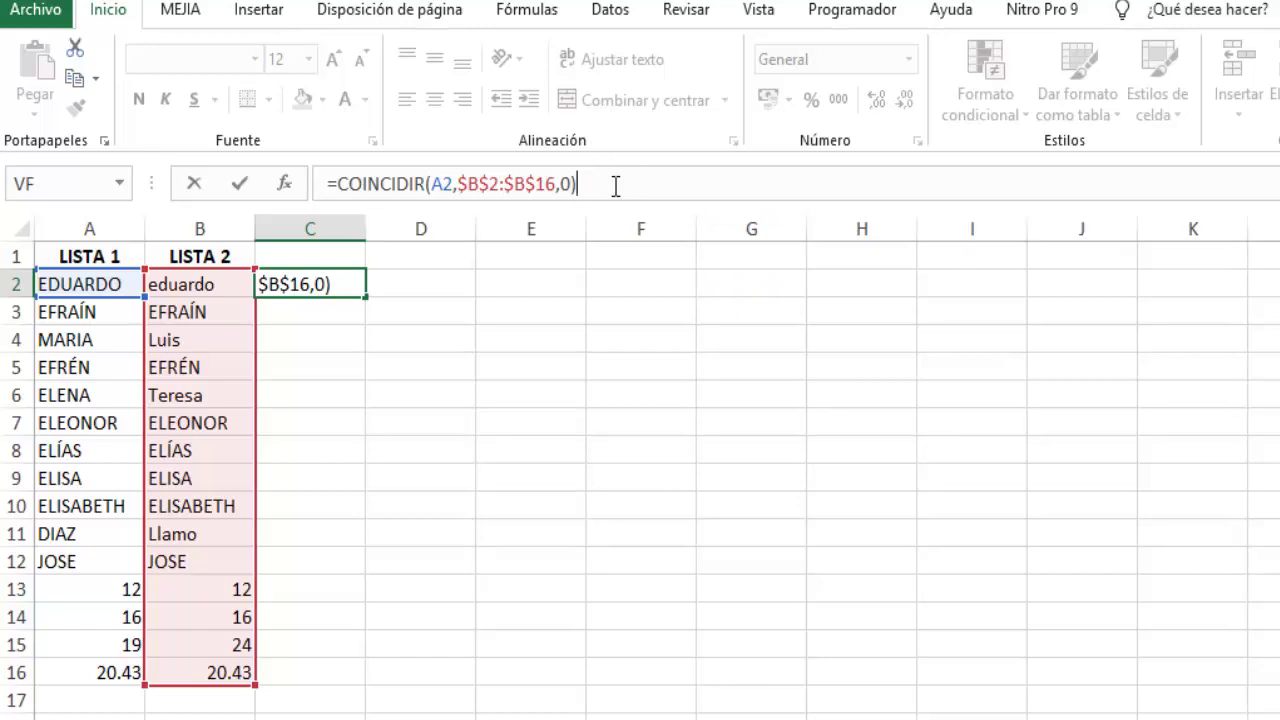
text(0)
key(Return)
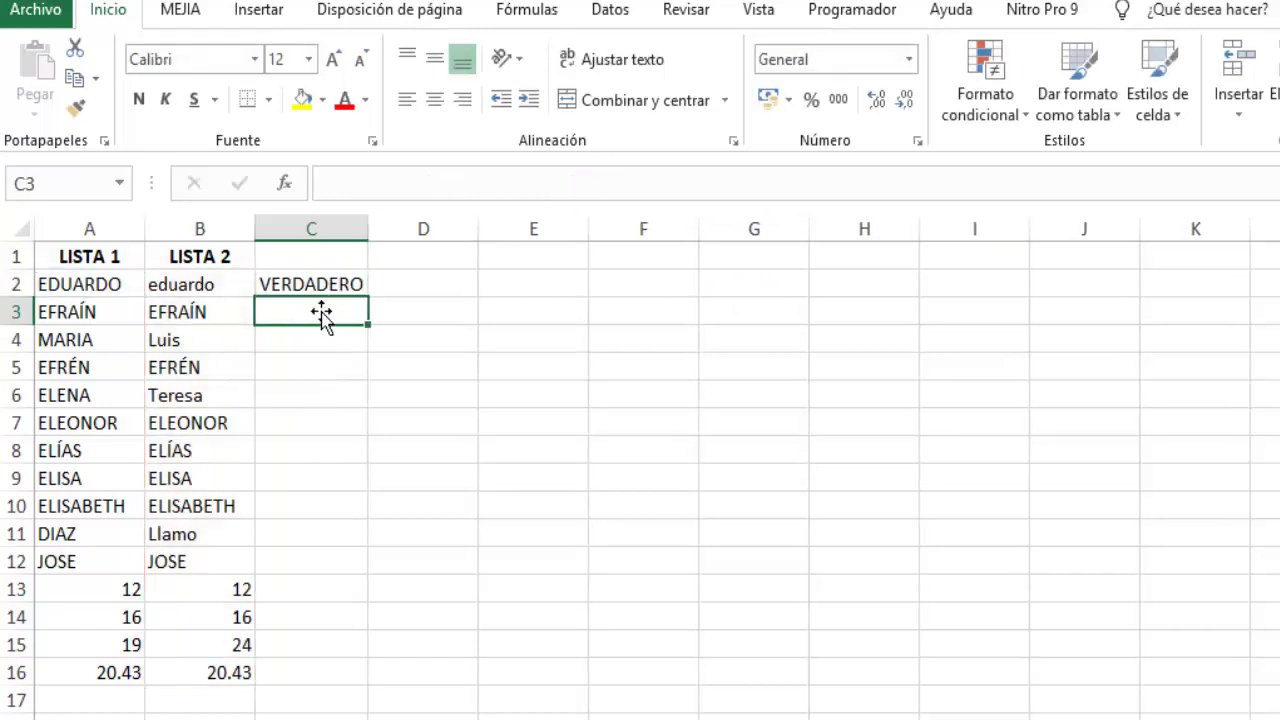
Fill the C2 formula down to C4, giving VERDADERO and #N/A results.
click(313, 290)
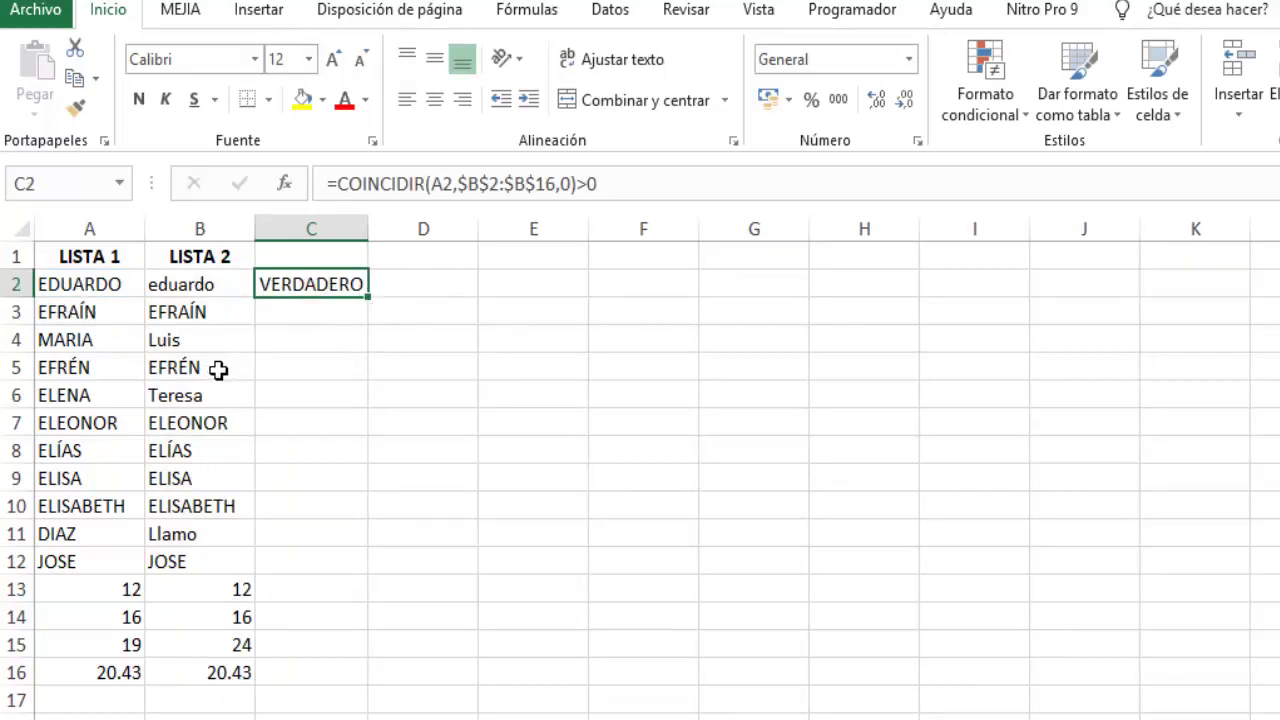
drag(370, 300, 372, 362)
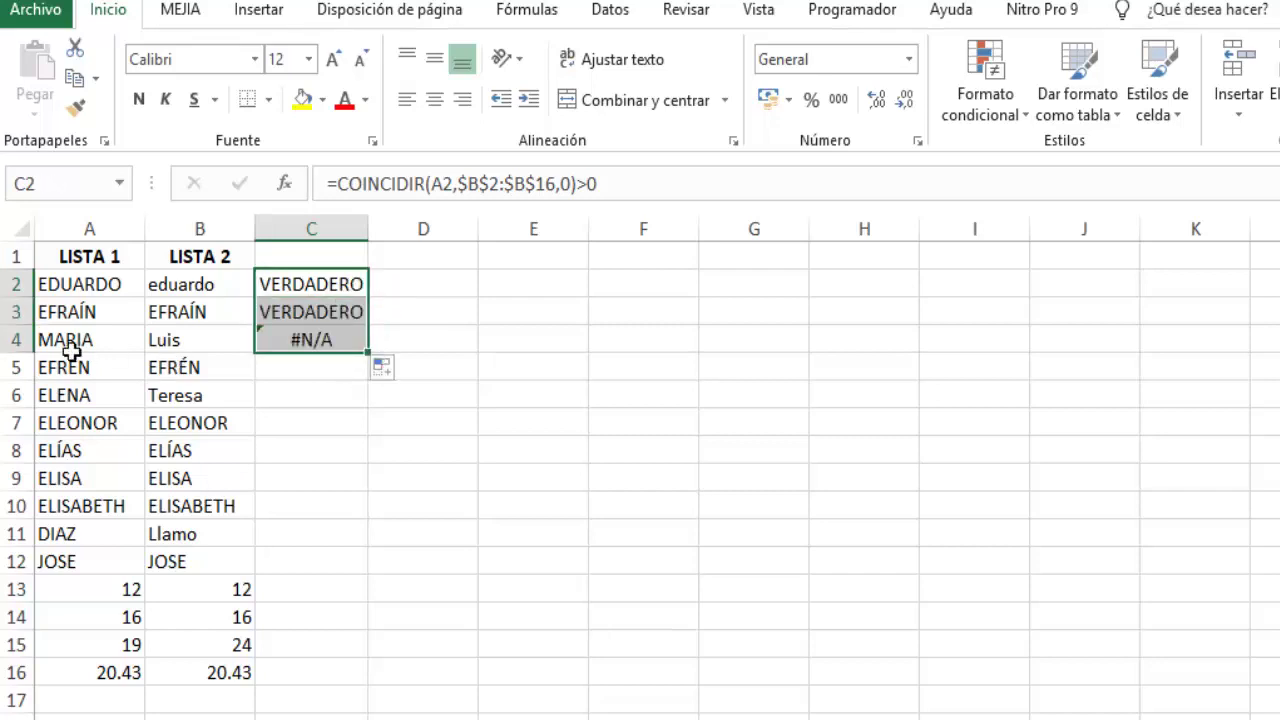
click(333, 342)
Copy the formula text =COINCIDIR(A2,$B$2:$B$16,0)>0 from C2's formula bar.
click(334, 287)
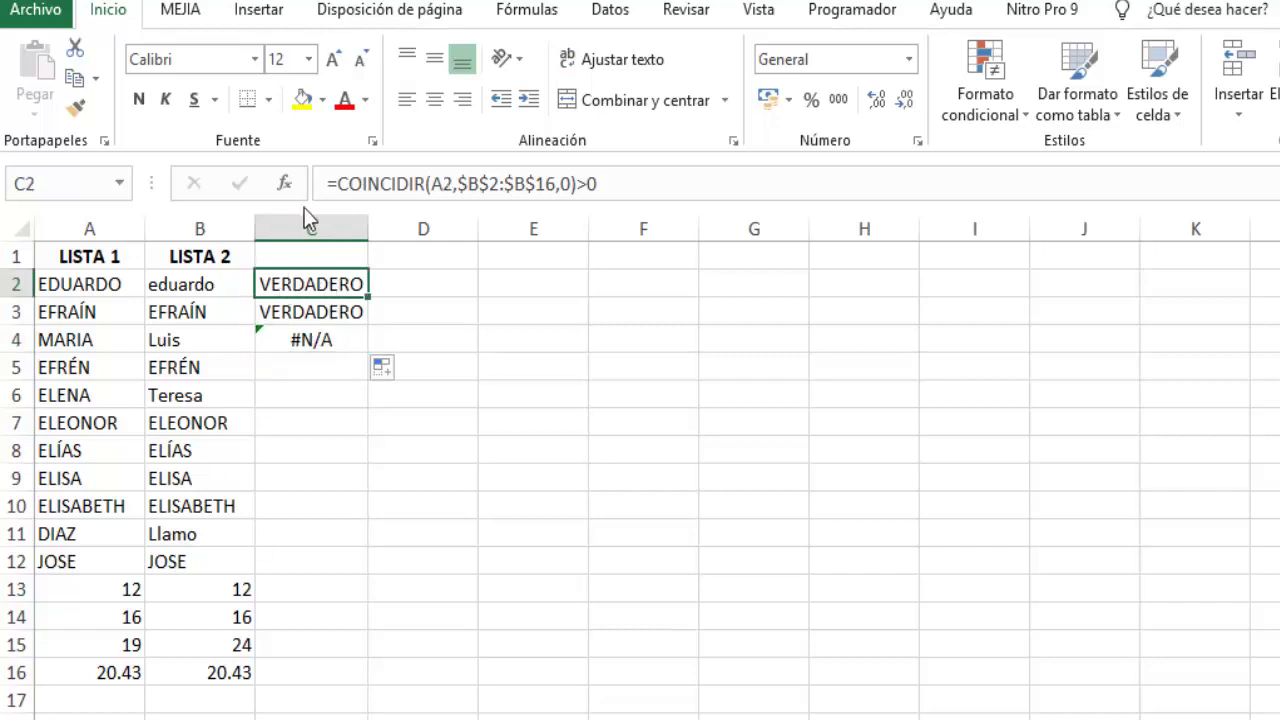
drag(645, 190, 335, 190)
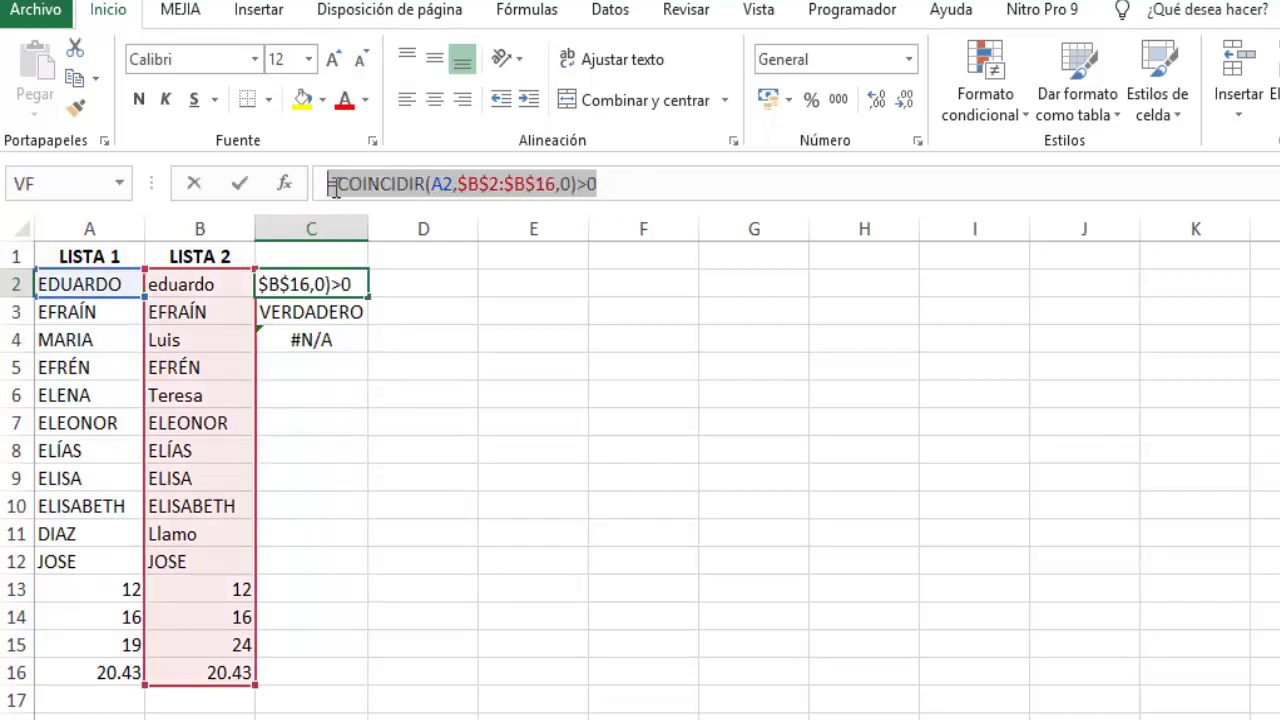
key(ctrl+c)
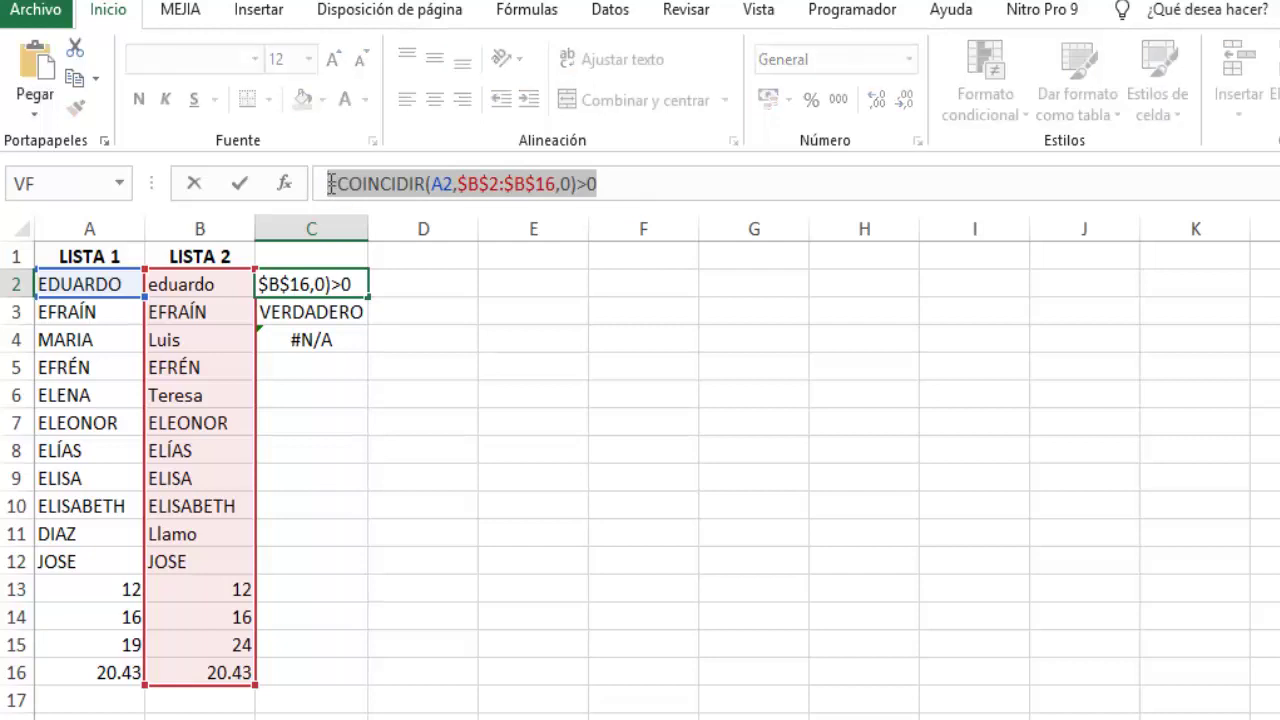
key(Return)
Create a new formula-based conditional formatting rule using the copied COINCIDIR formula.
click(985, 100)
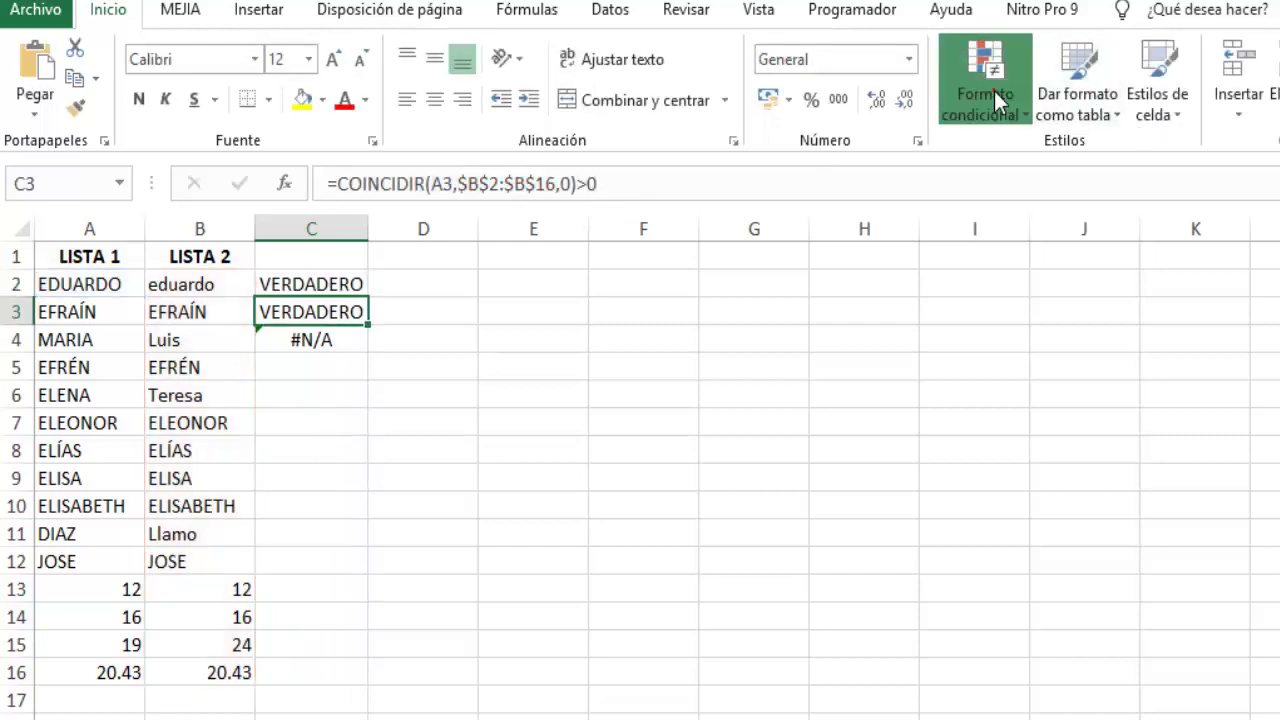
click(1026, 439)
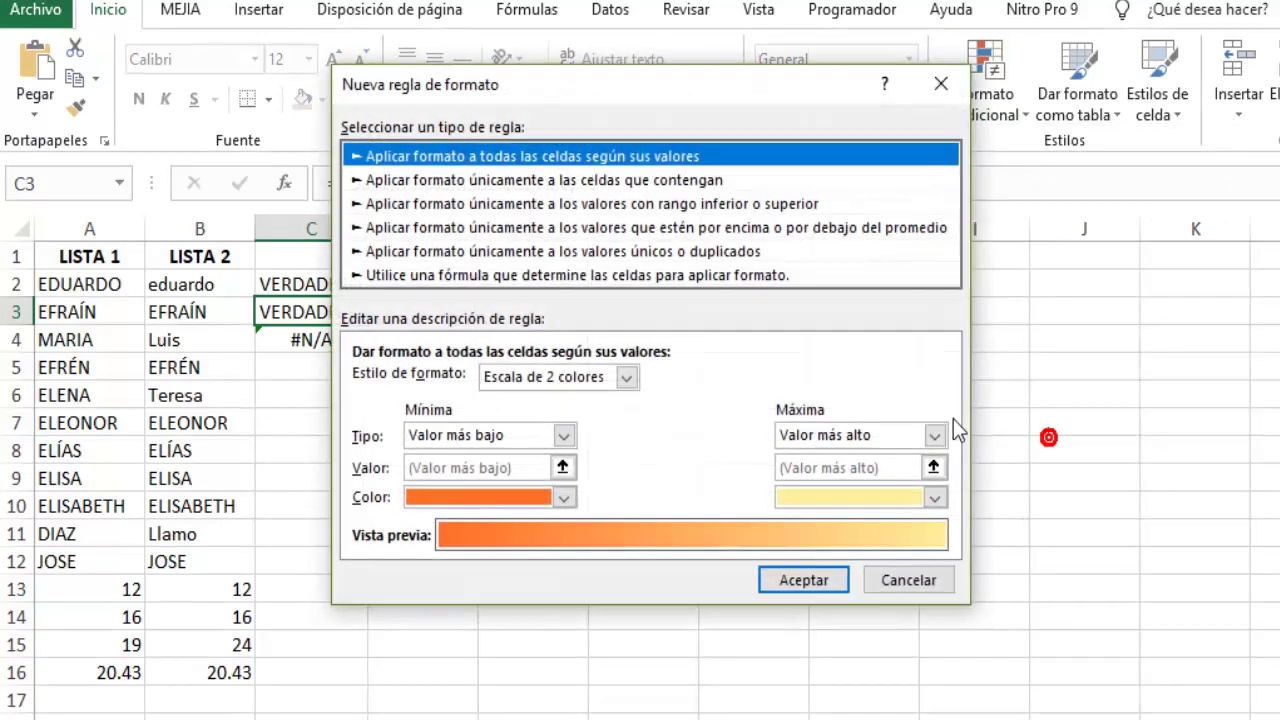
click(700, 283)
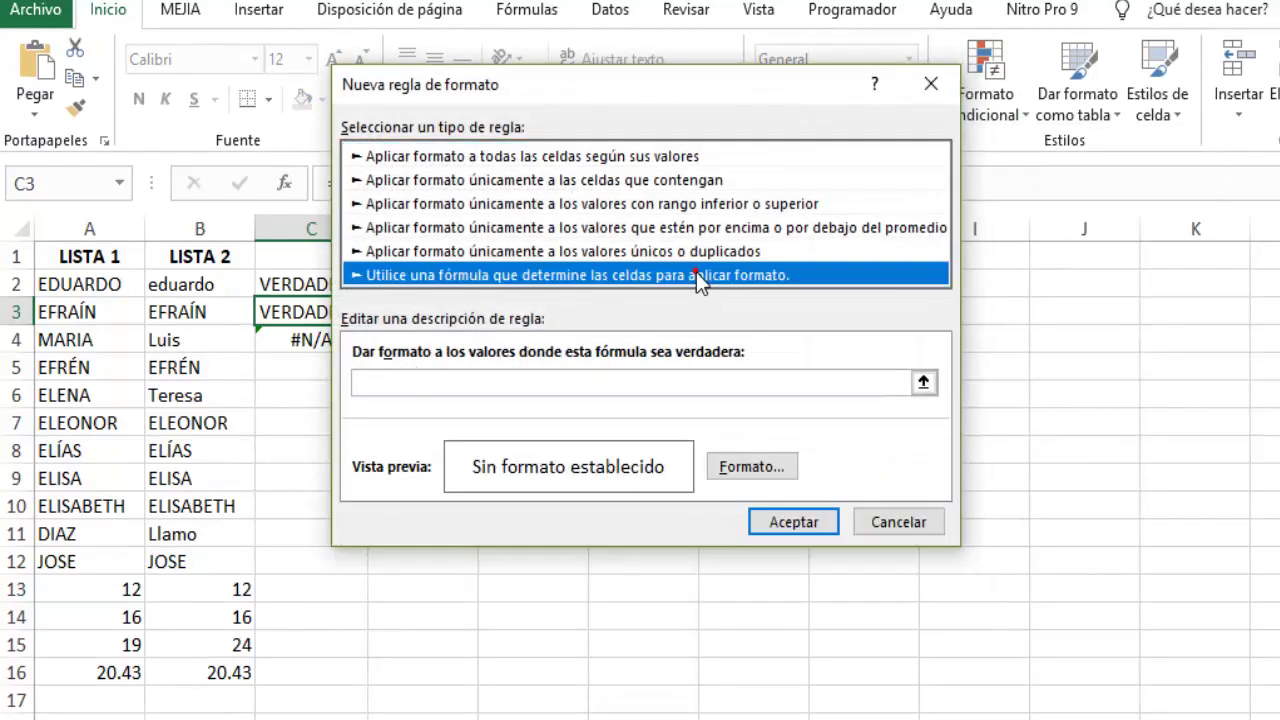
click(610, 381)
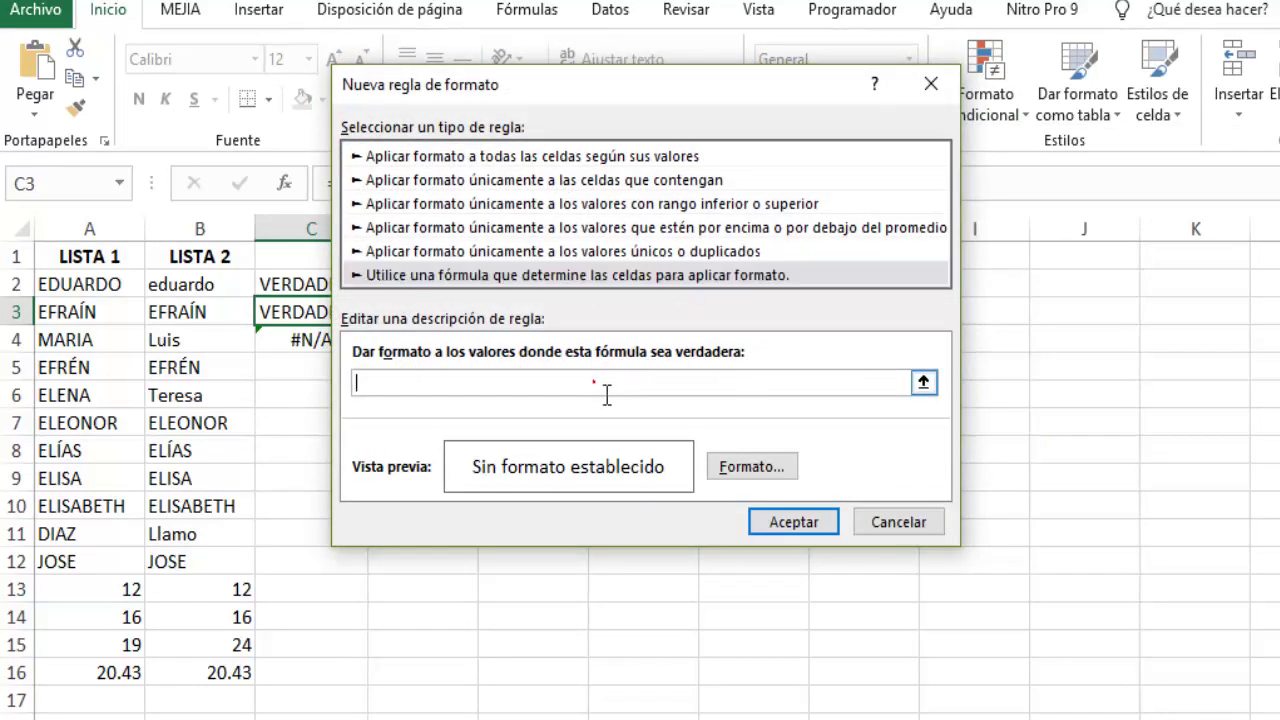
key(ctrl+v)
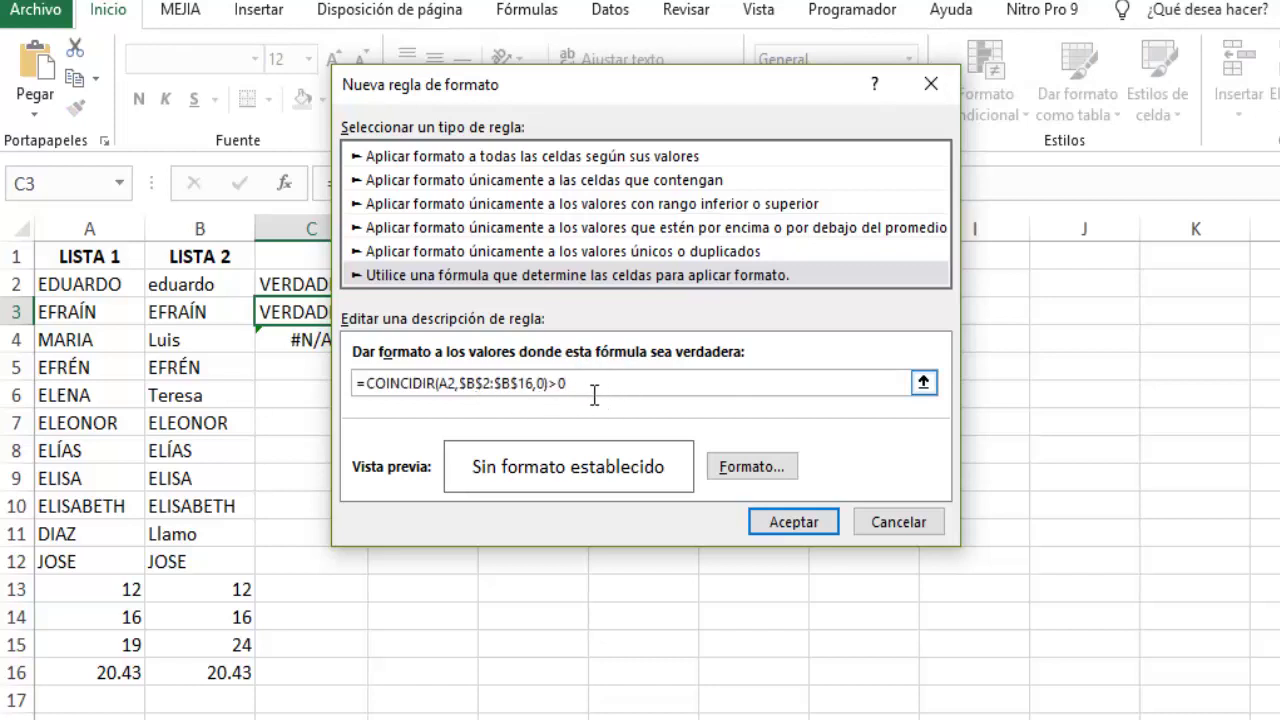
Format matches as bold dark-blue text on yellow fill and save the rule.
click(752, 468)
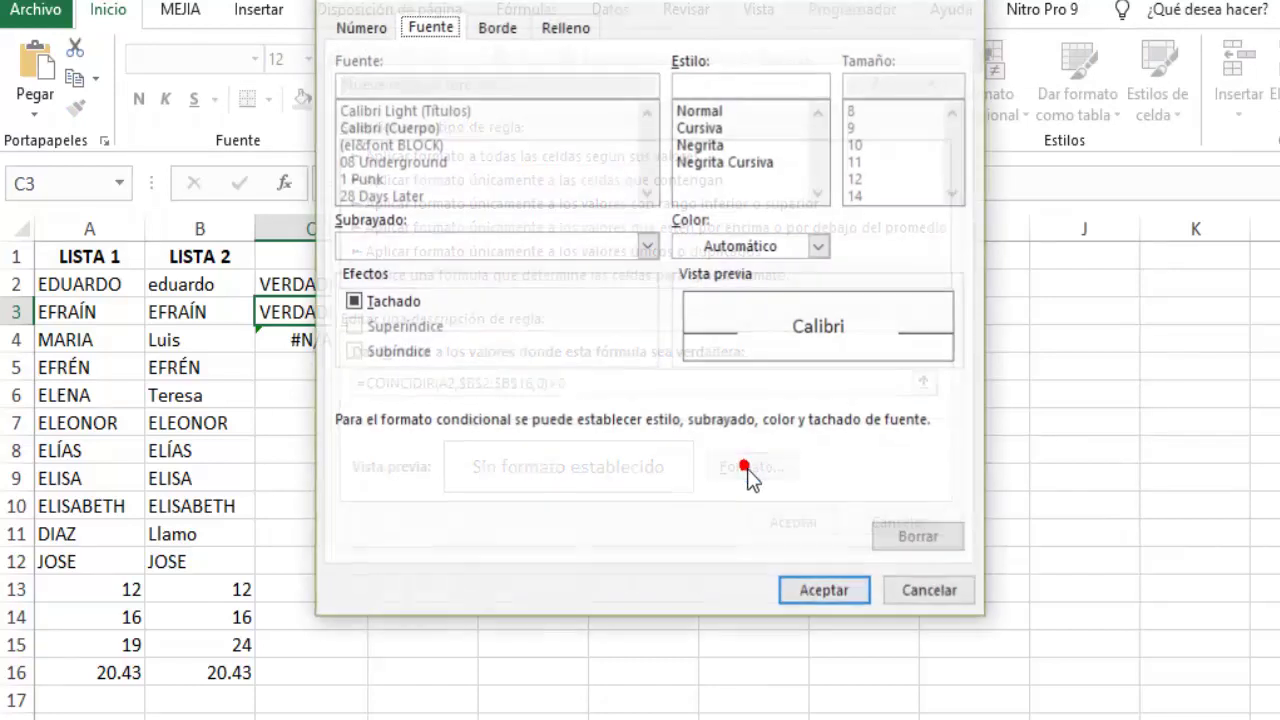
click(700, 144)
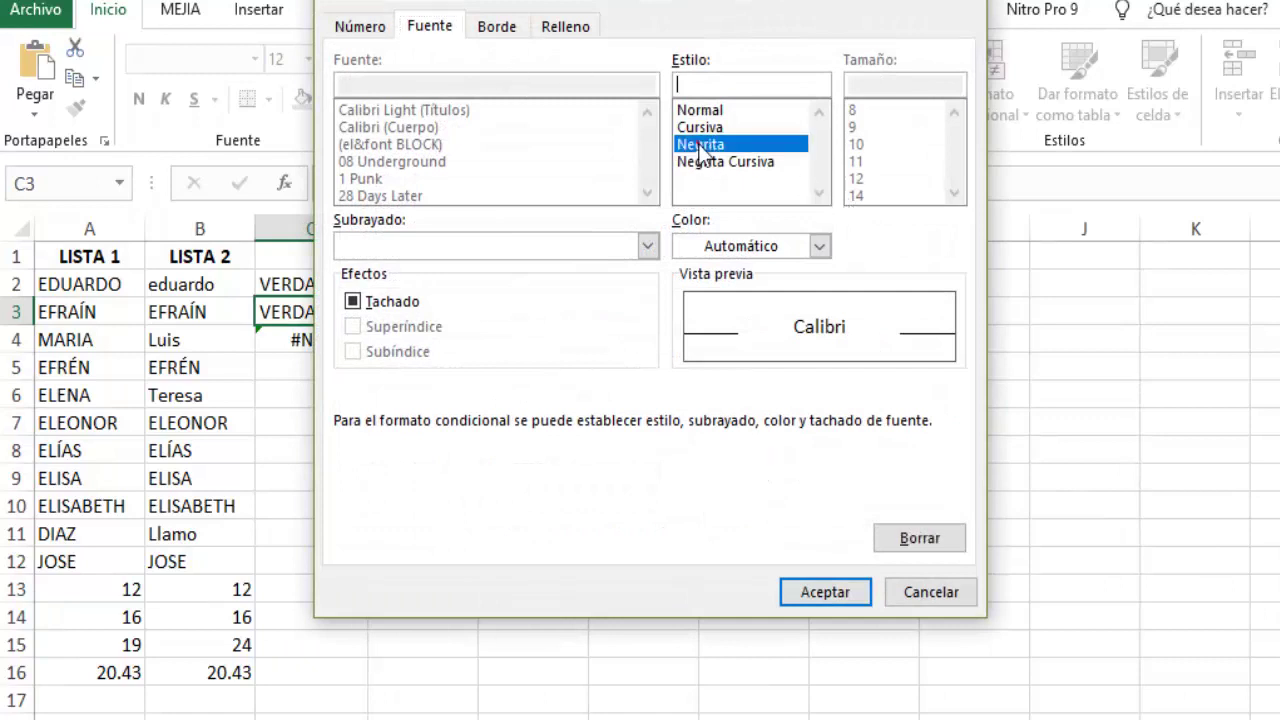
click(819, 246)
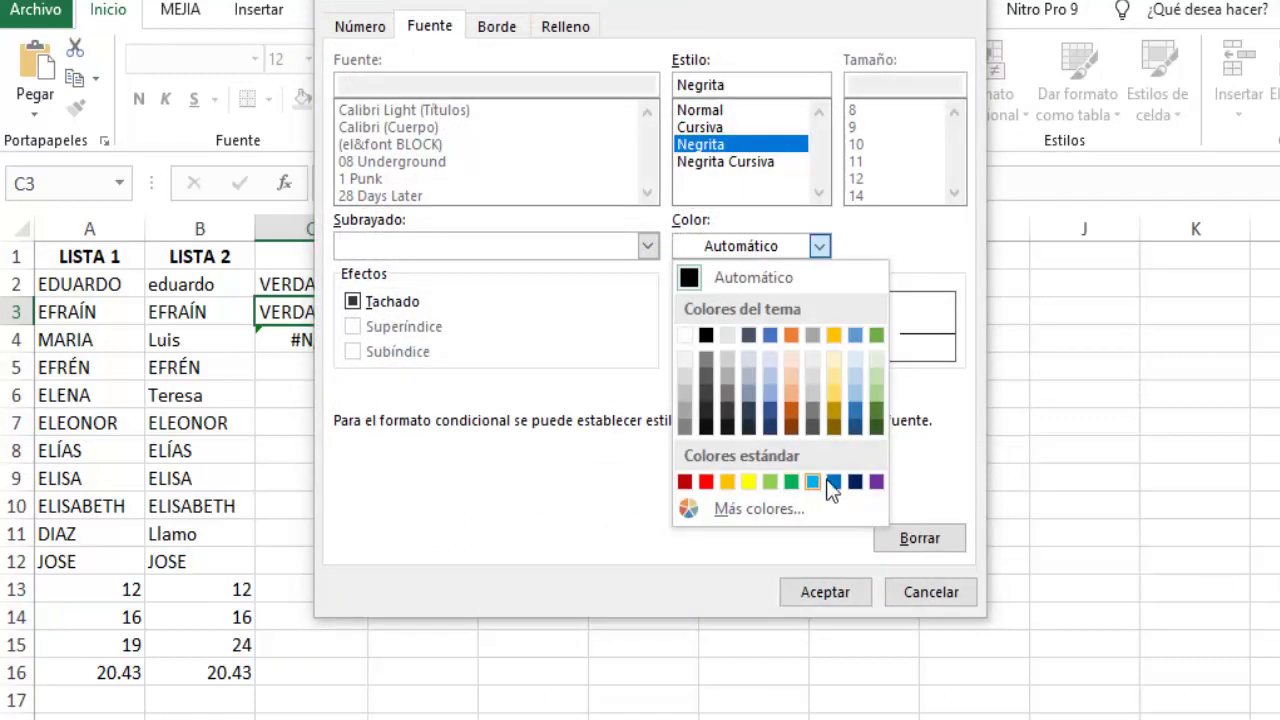
click(855, 482)
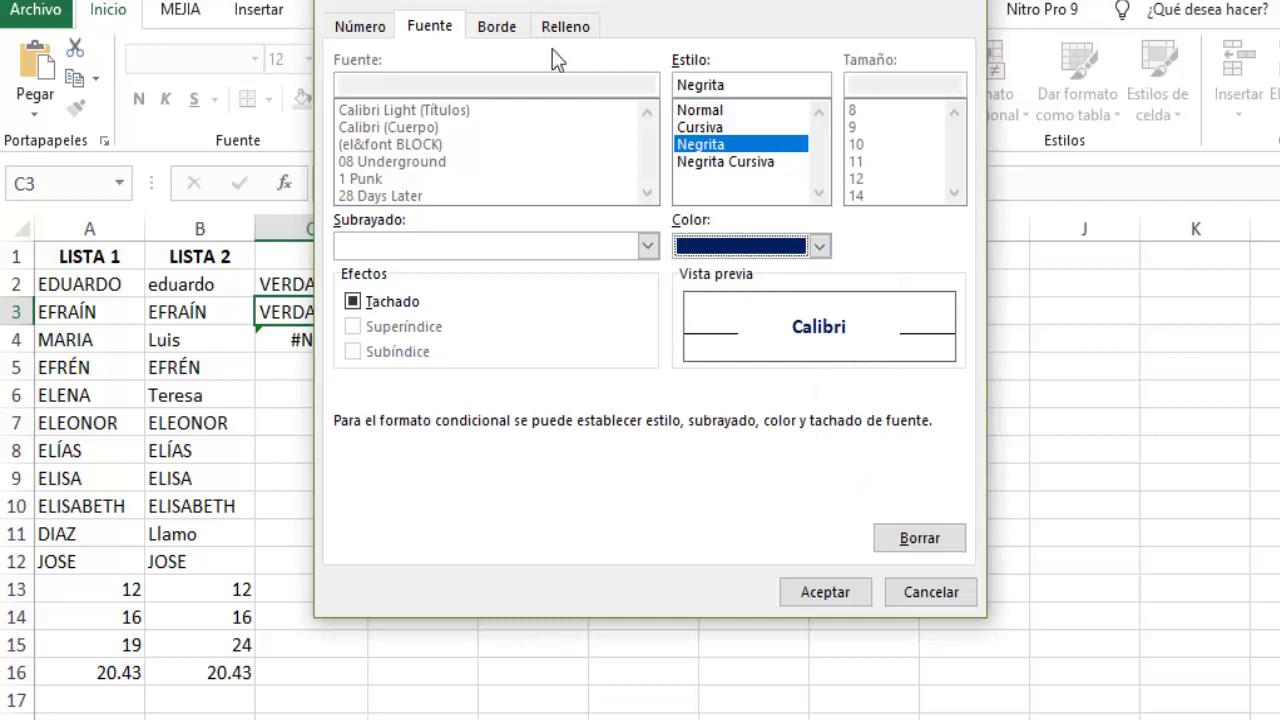
click(566, 28)
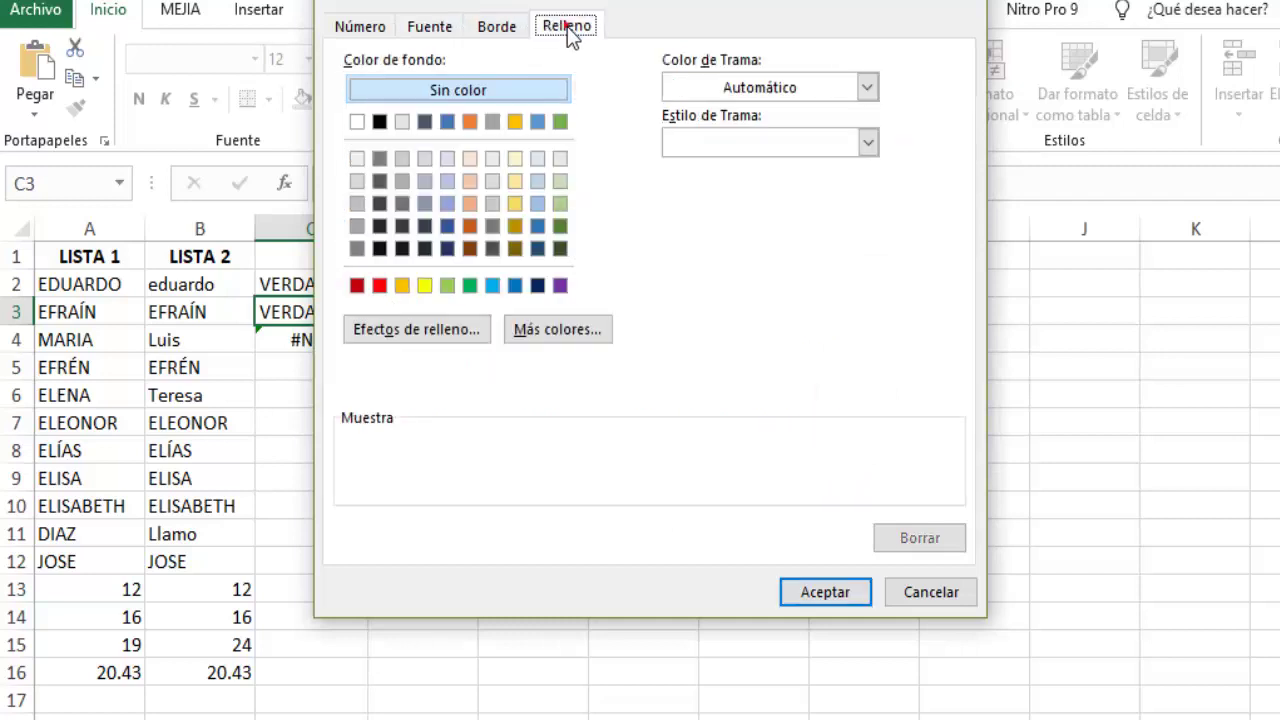
click(424, 286)
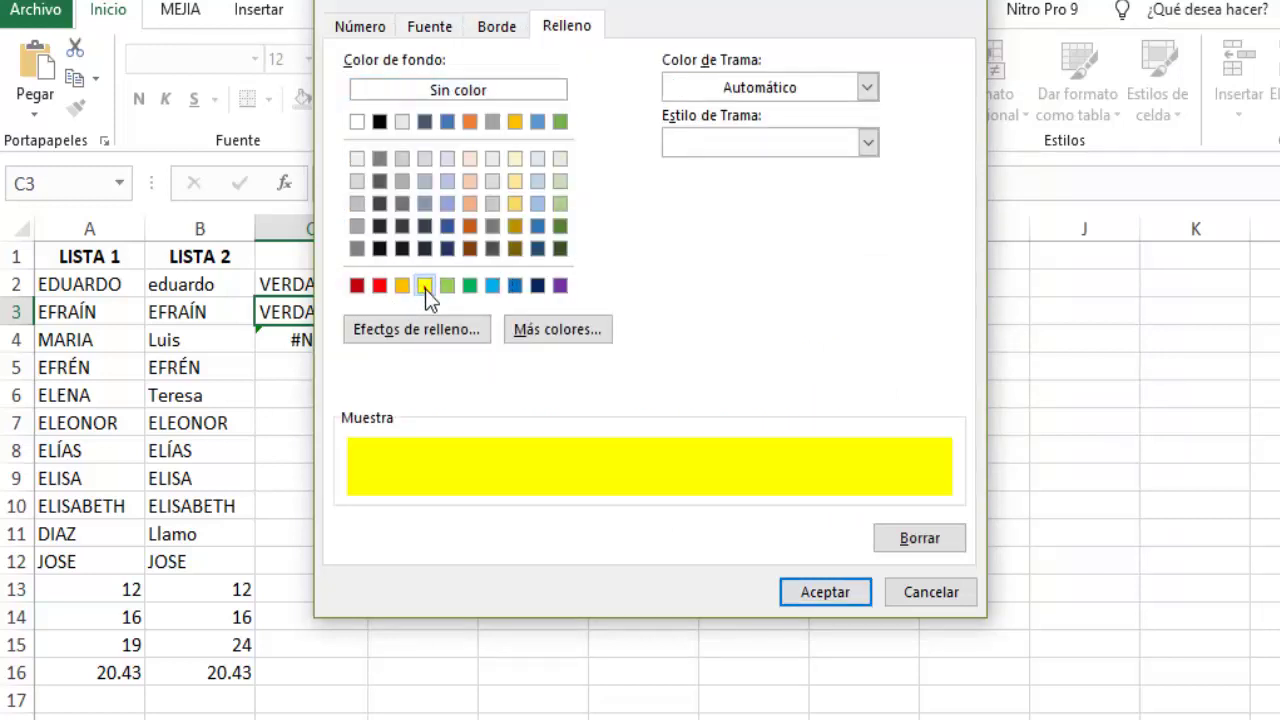
click(821, 591)
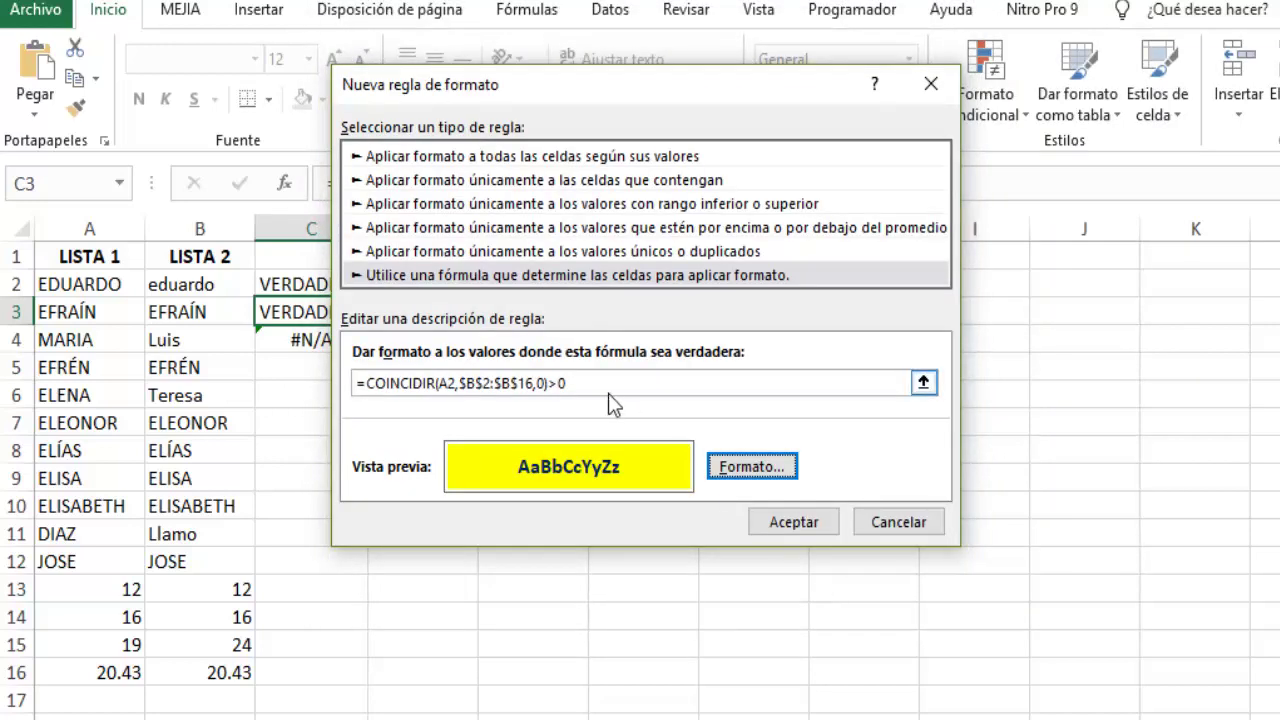
click(600, 385)
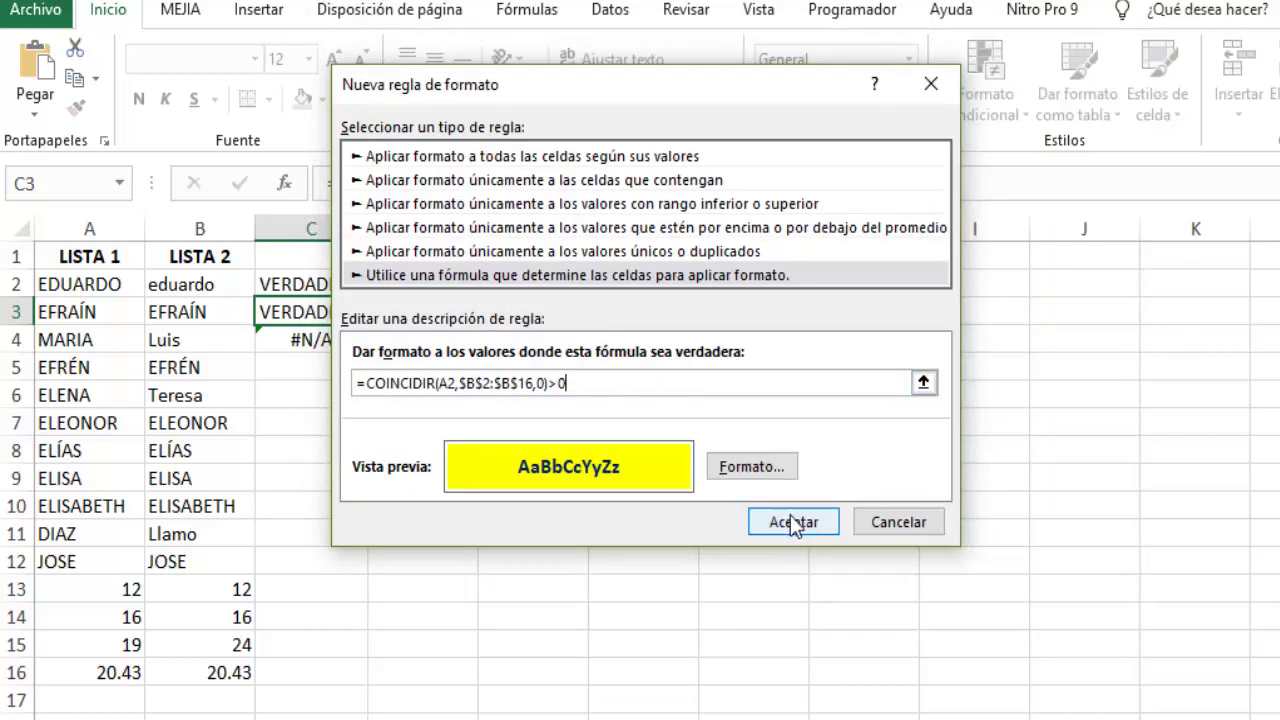
click(790, 520)
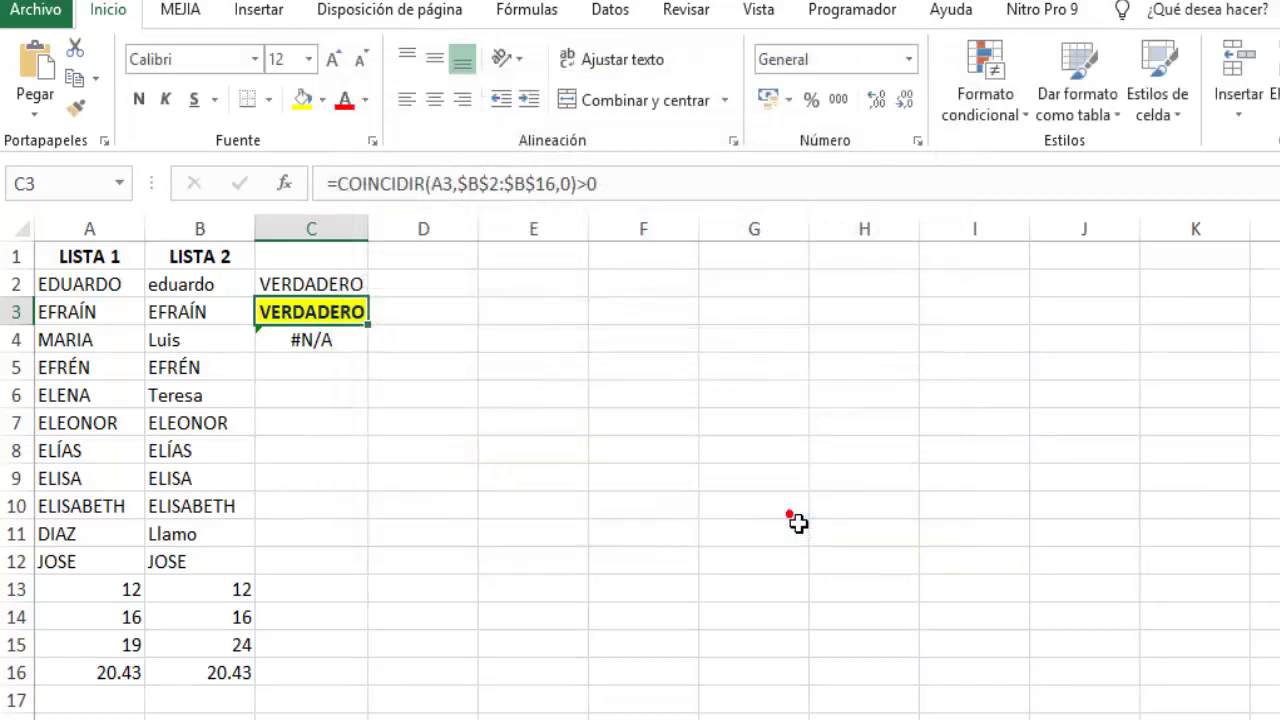
In the Rules Manager, change the COINCIDIR rule's range from C3 to B2:B16.
click(1012, 118)
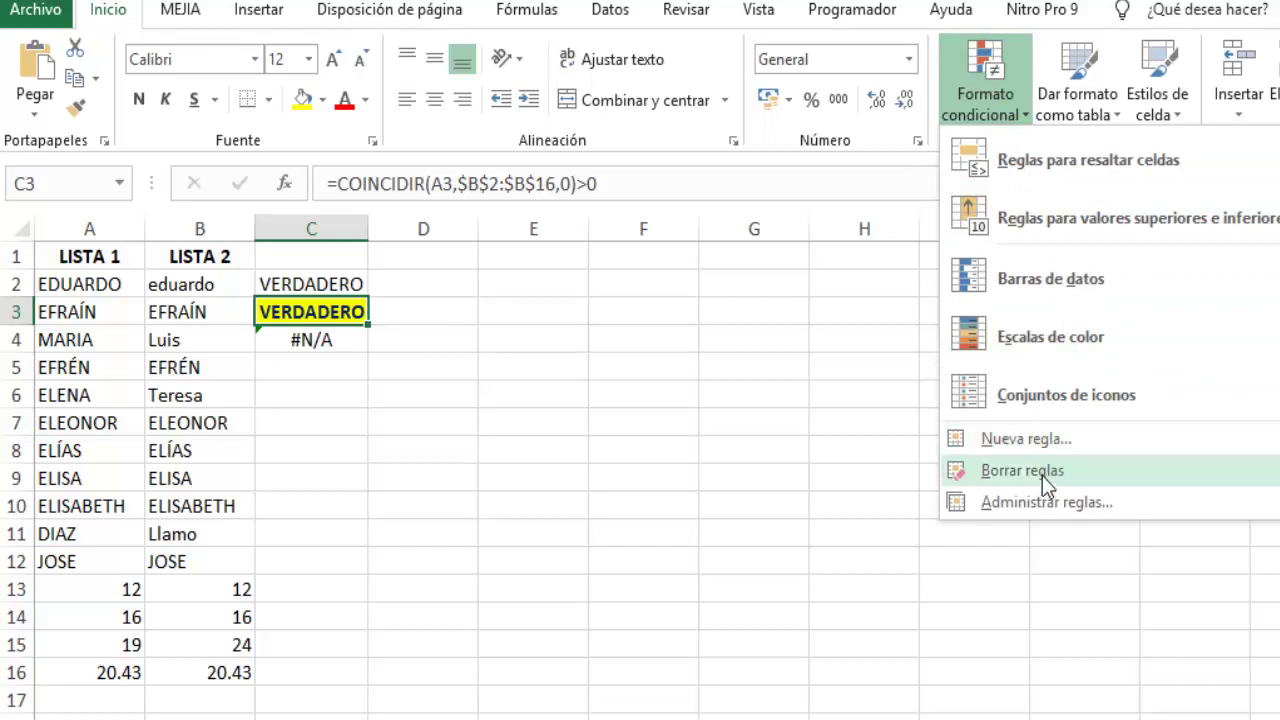
click(1043, 503)
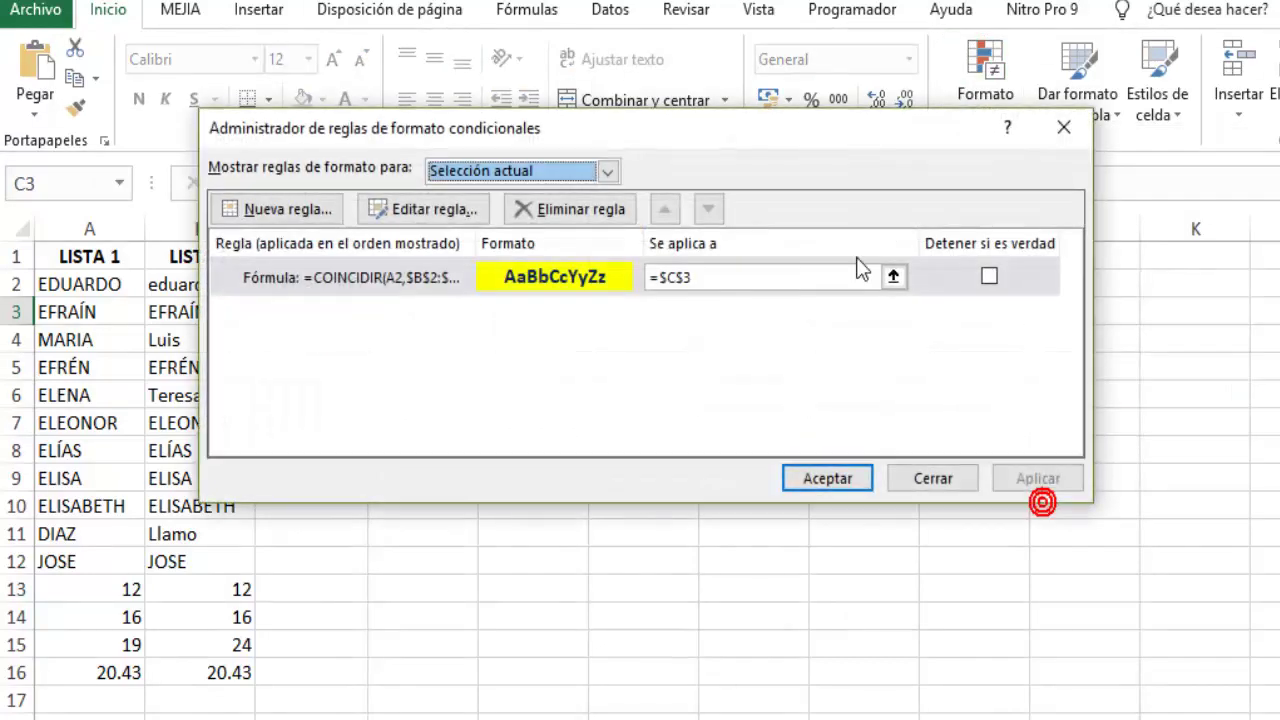
click(609, 172)
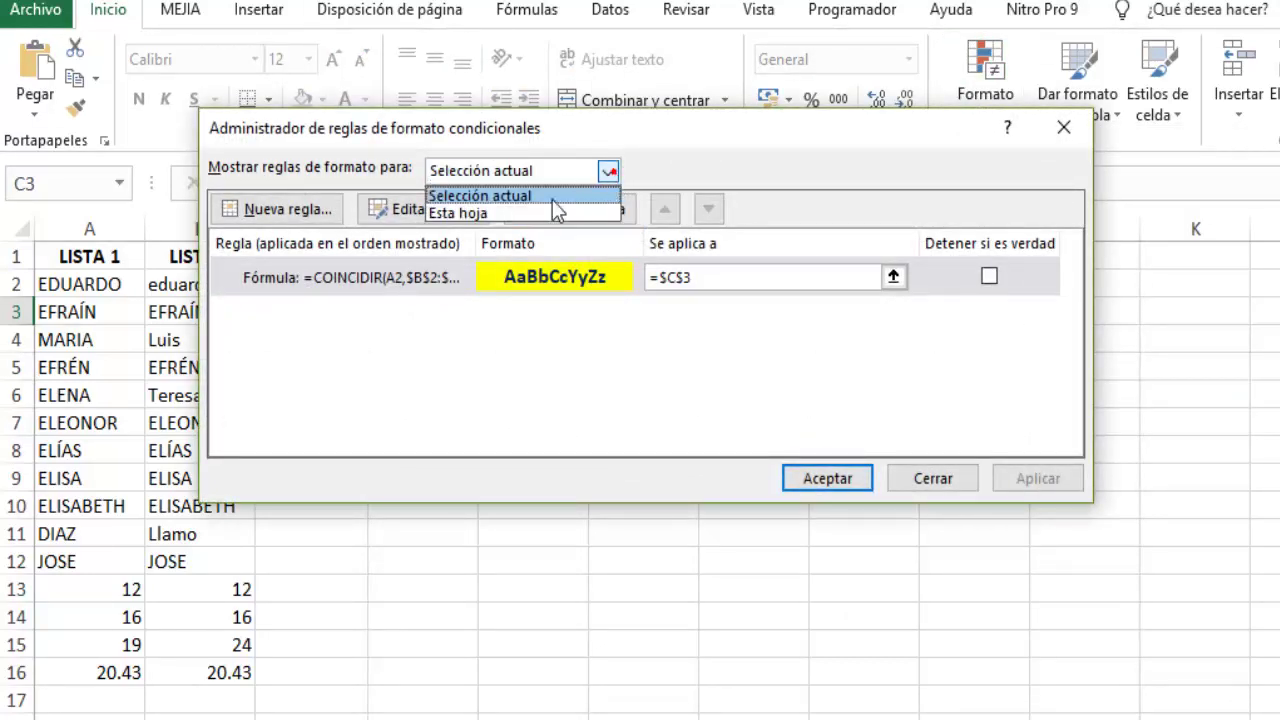
click(503, 211)
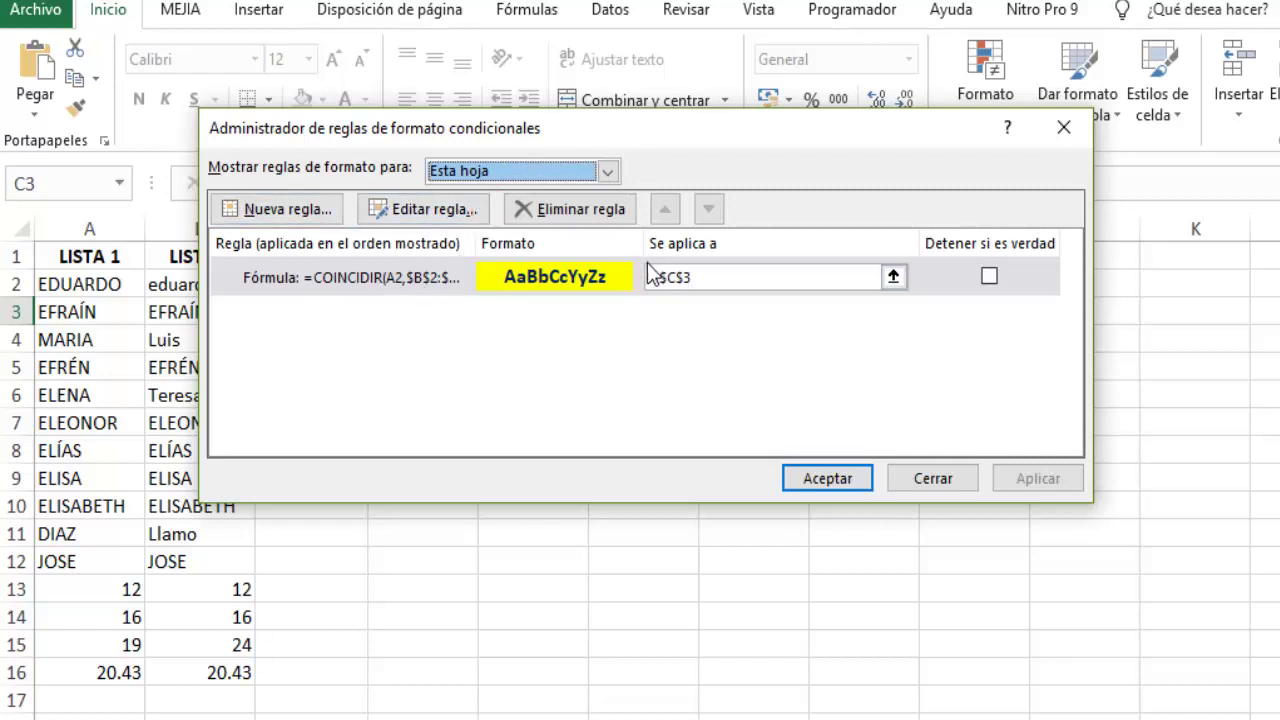
click(440, 284)
click(720, 277)
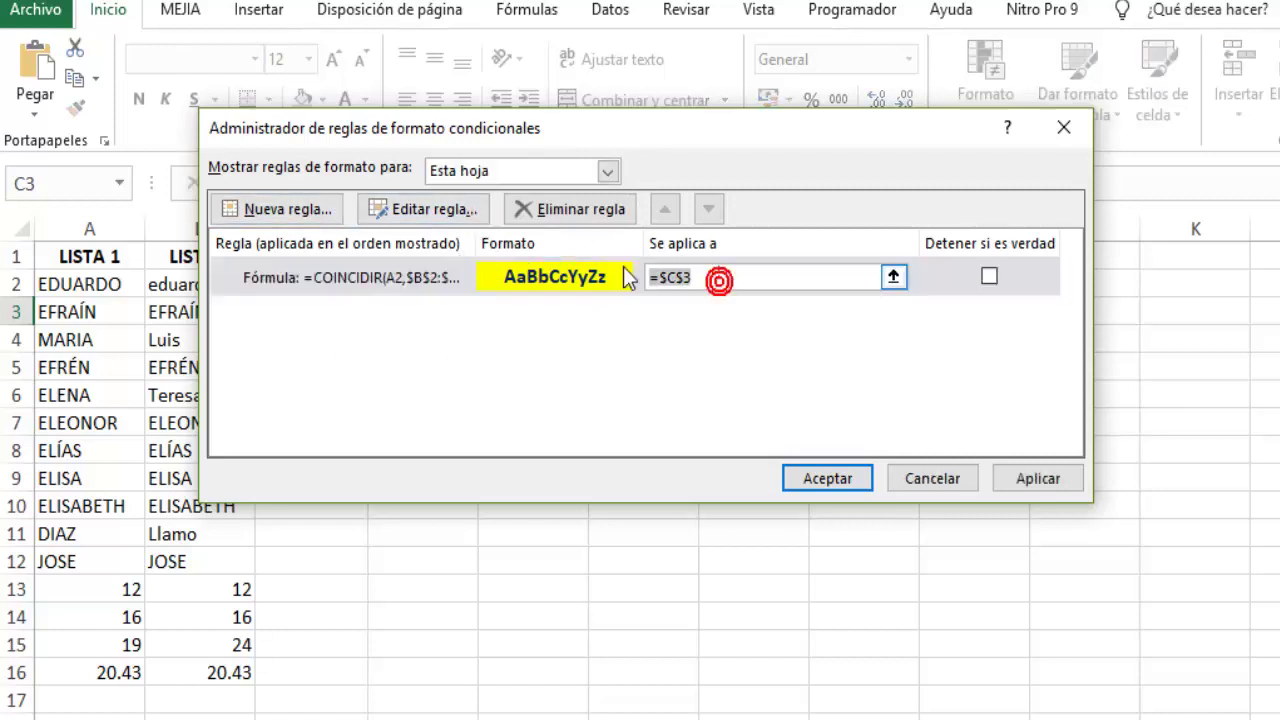
key(BackSpace)
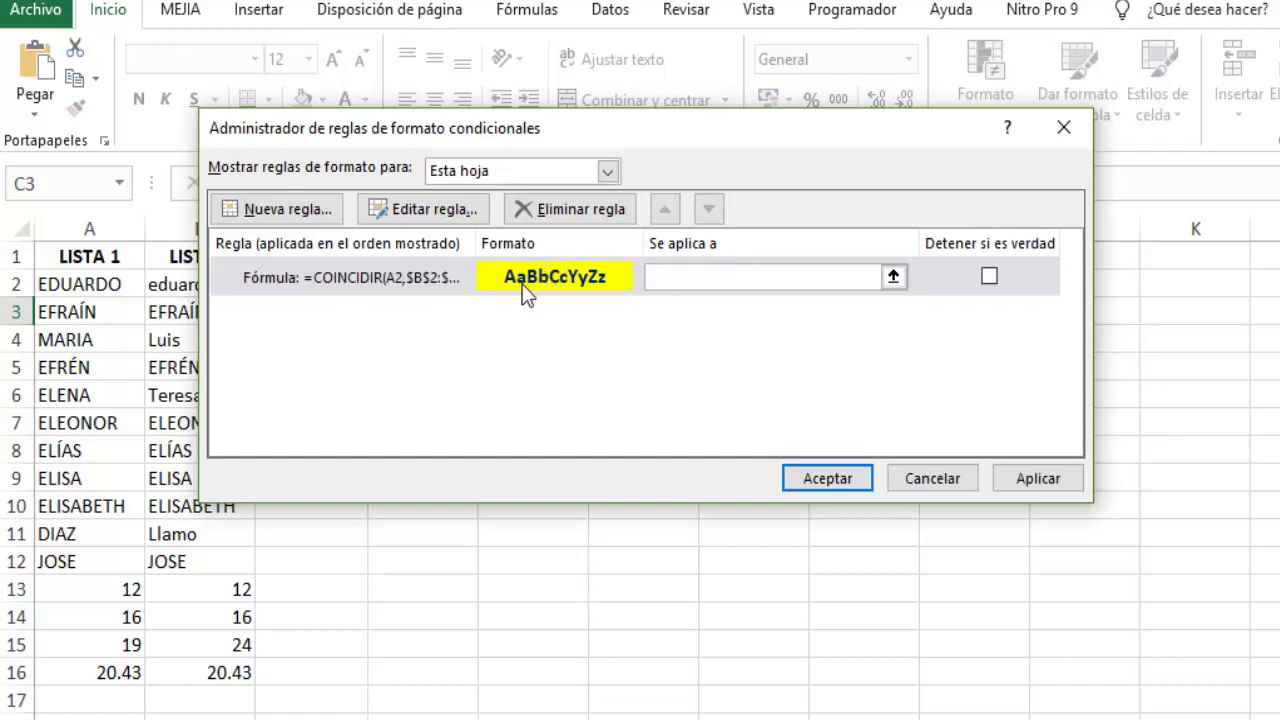
drag(190, 290, 223, 689)
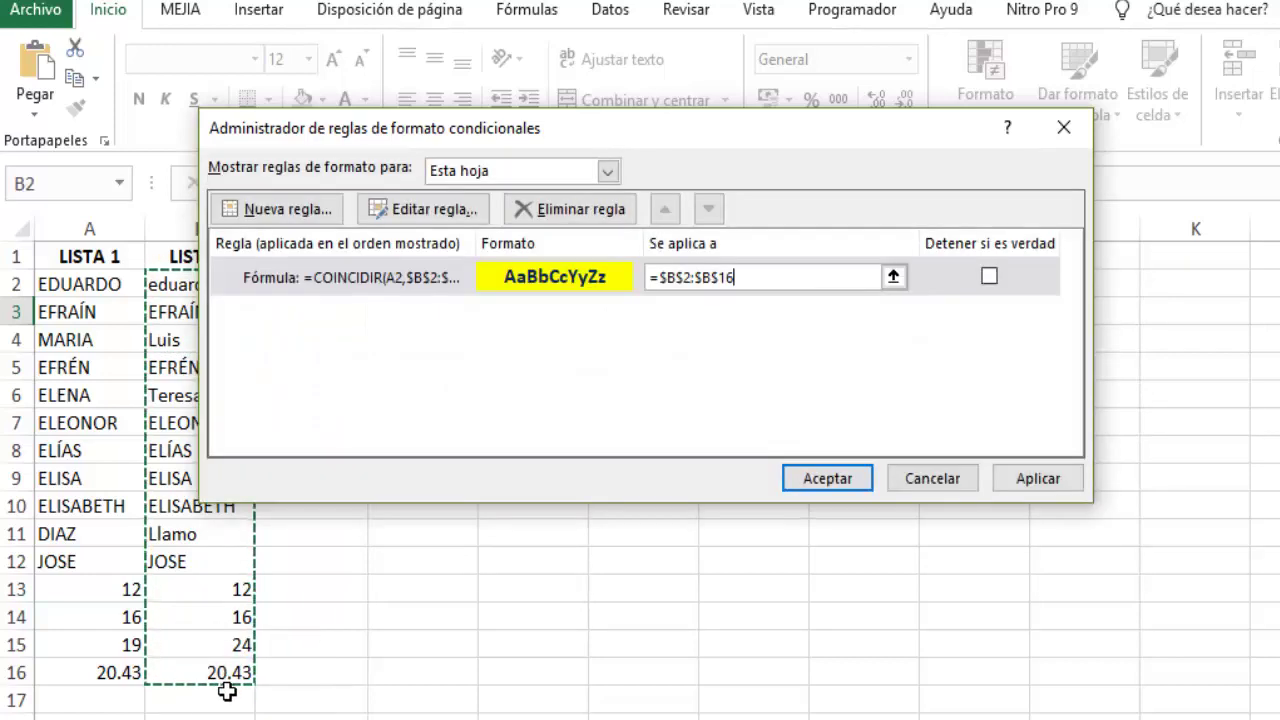
click(830, 480)
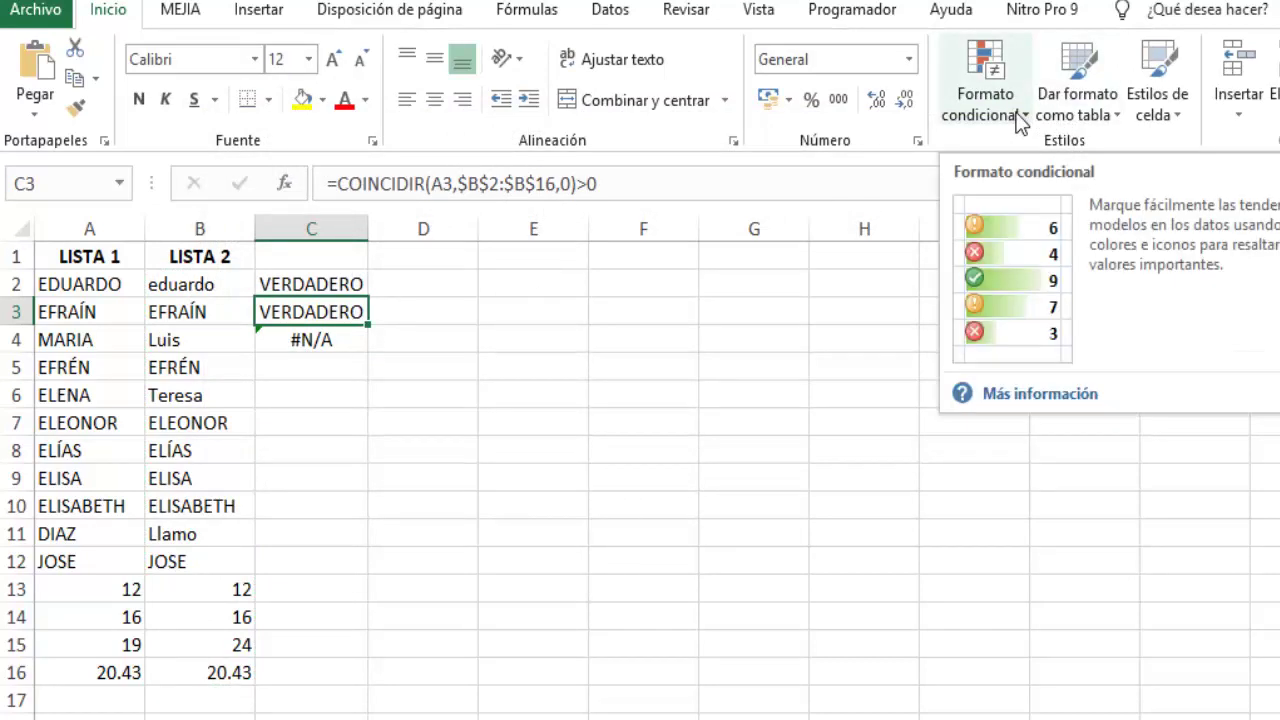
Open the COINCIDIR rule for editing from the sheet's Rules Manager.
click(1020, 120)
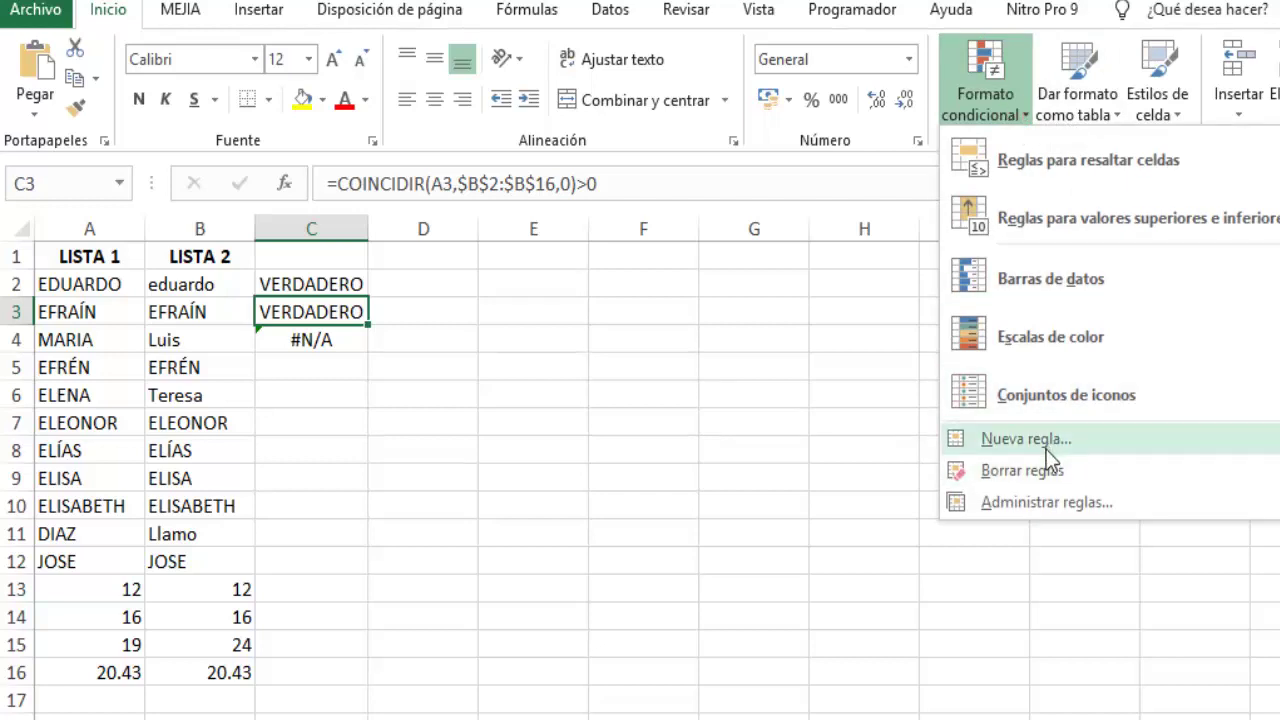
click(1046, 503)
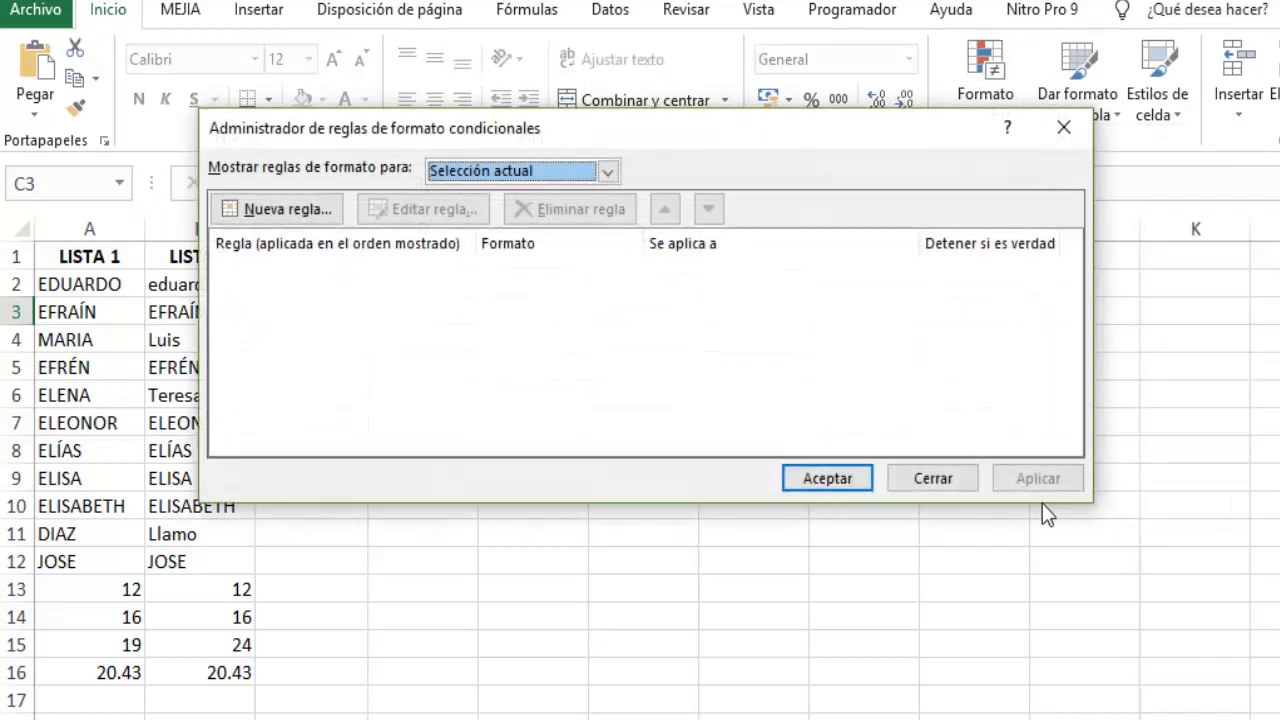
click(566, 177)
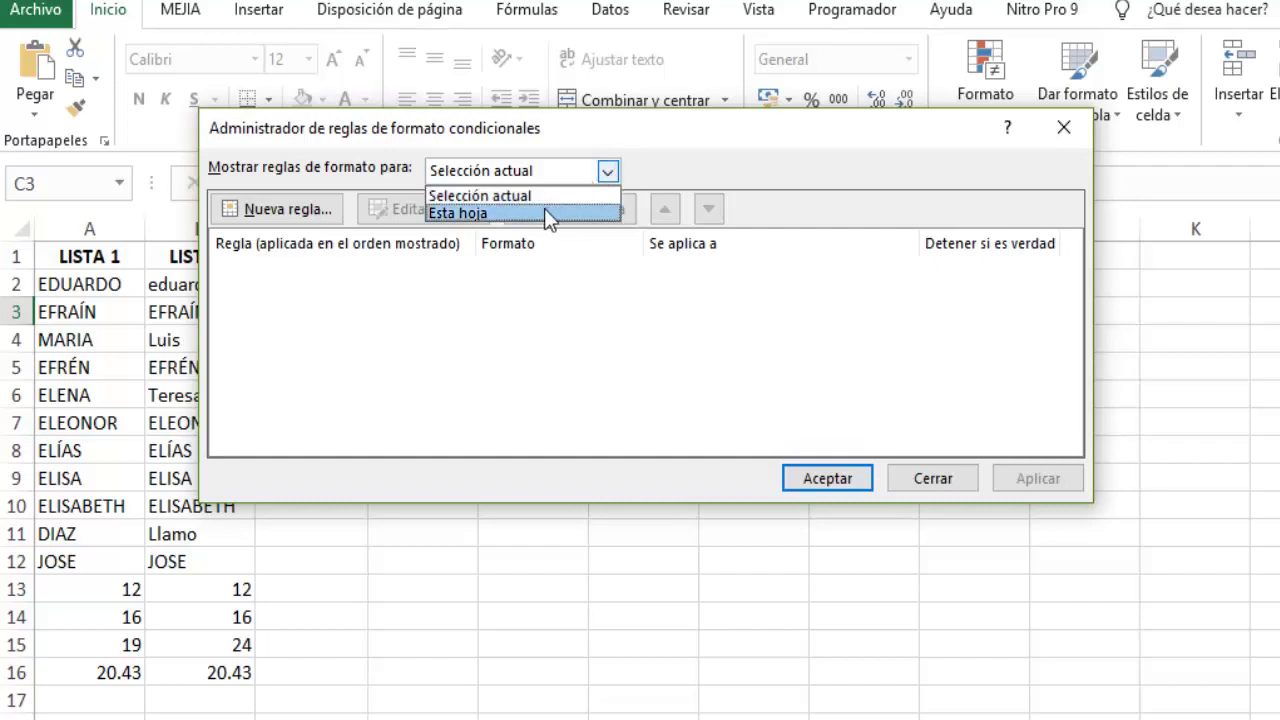
click(544, 208)
click(424, 277)
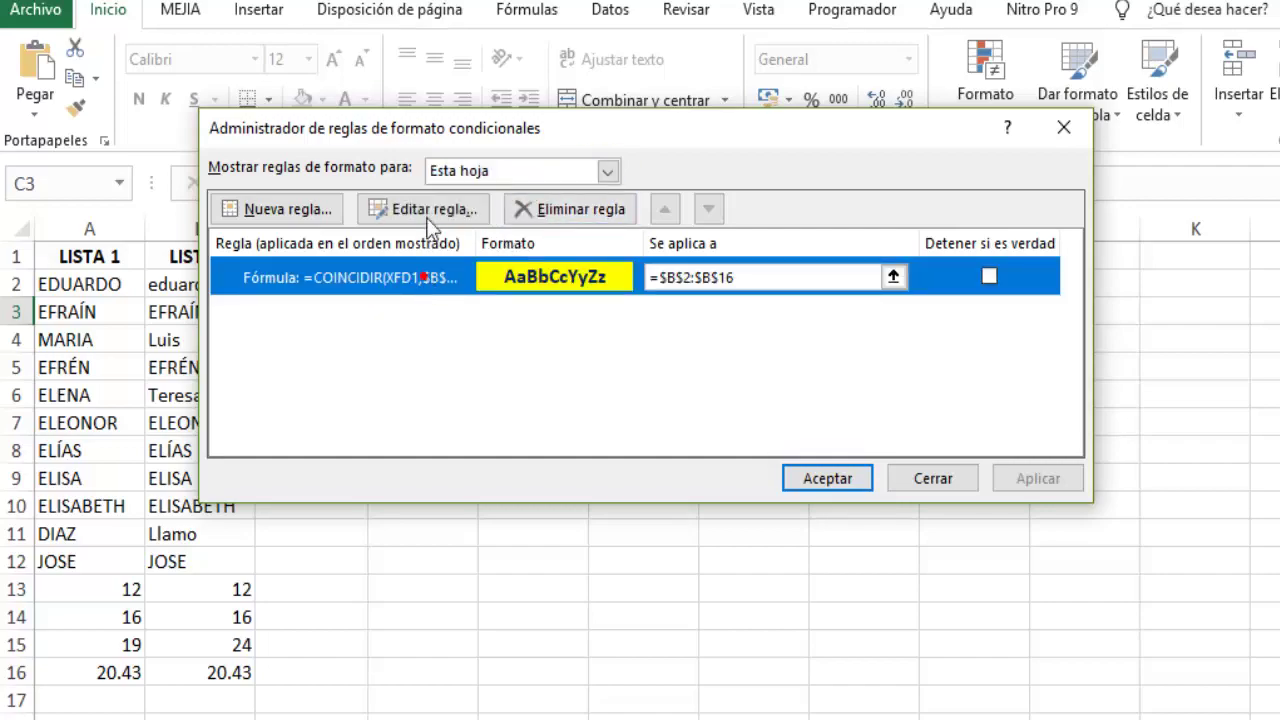
click(430, 209)
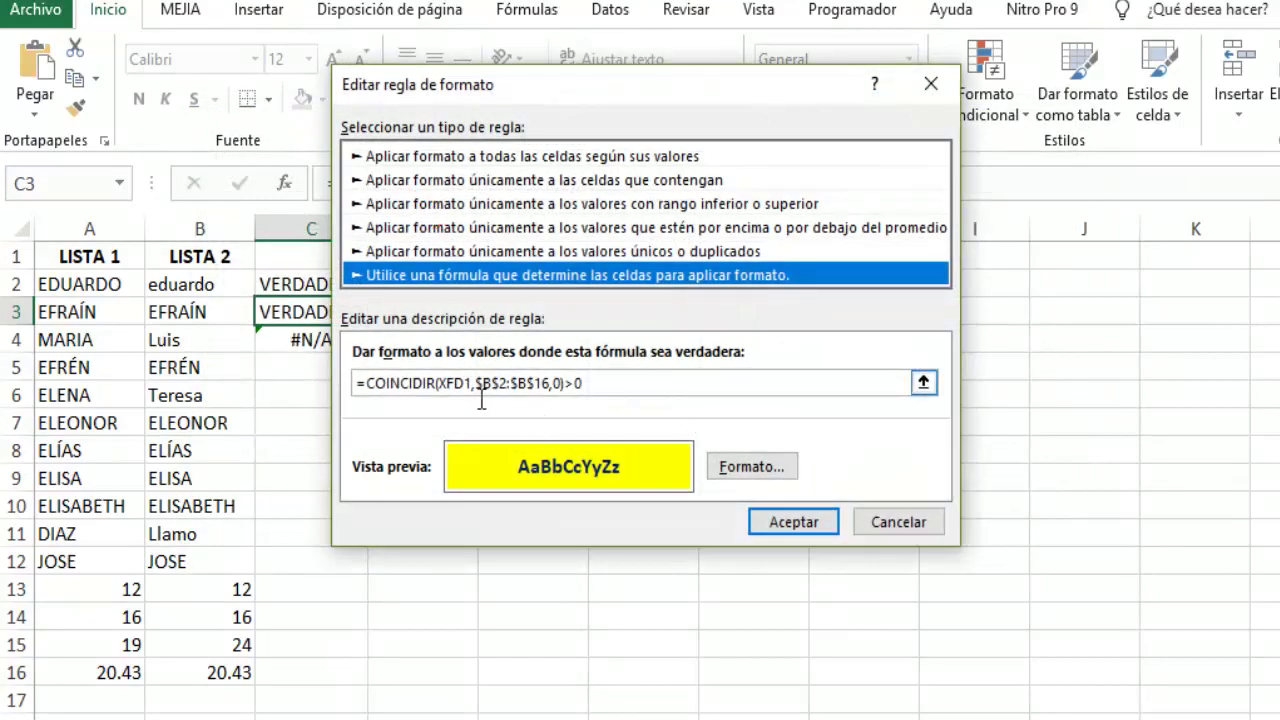
Replace the XFD1 reference with relative a2 in the rule formula and confirm.
click(480, 385)
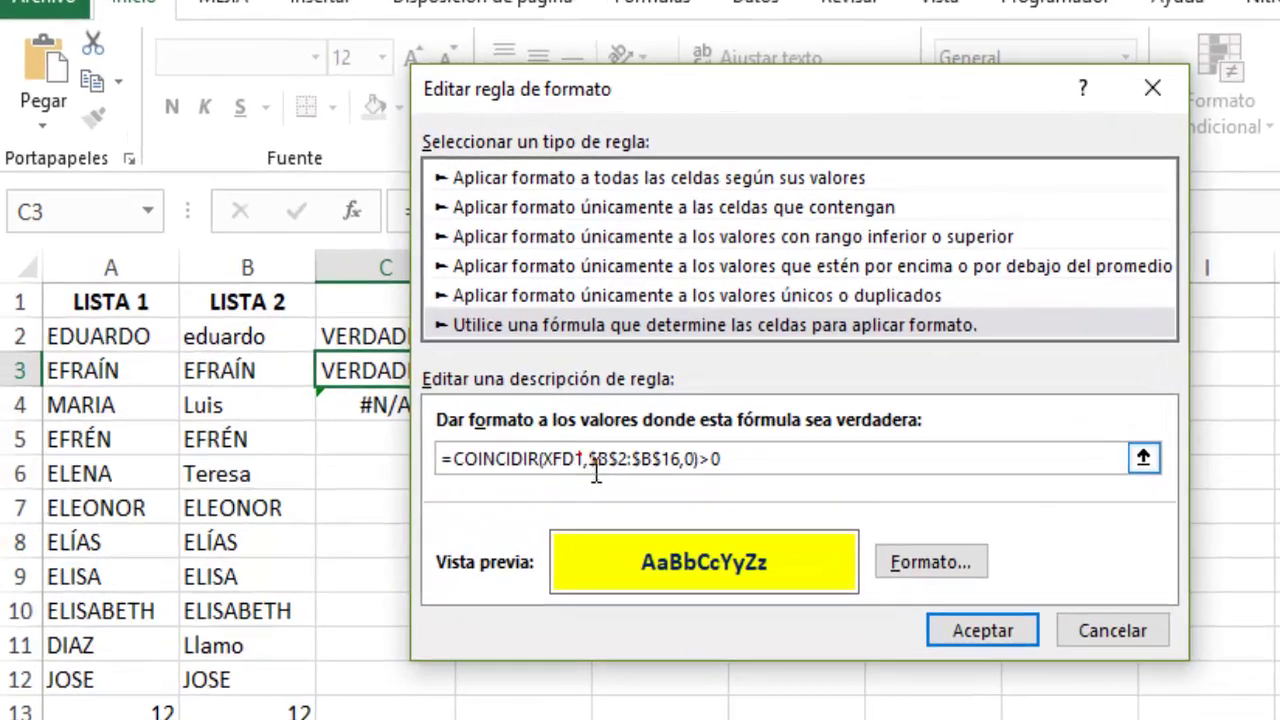
drag(586, 472, 562, 476)
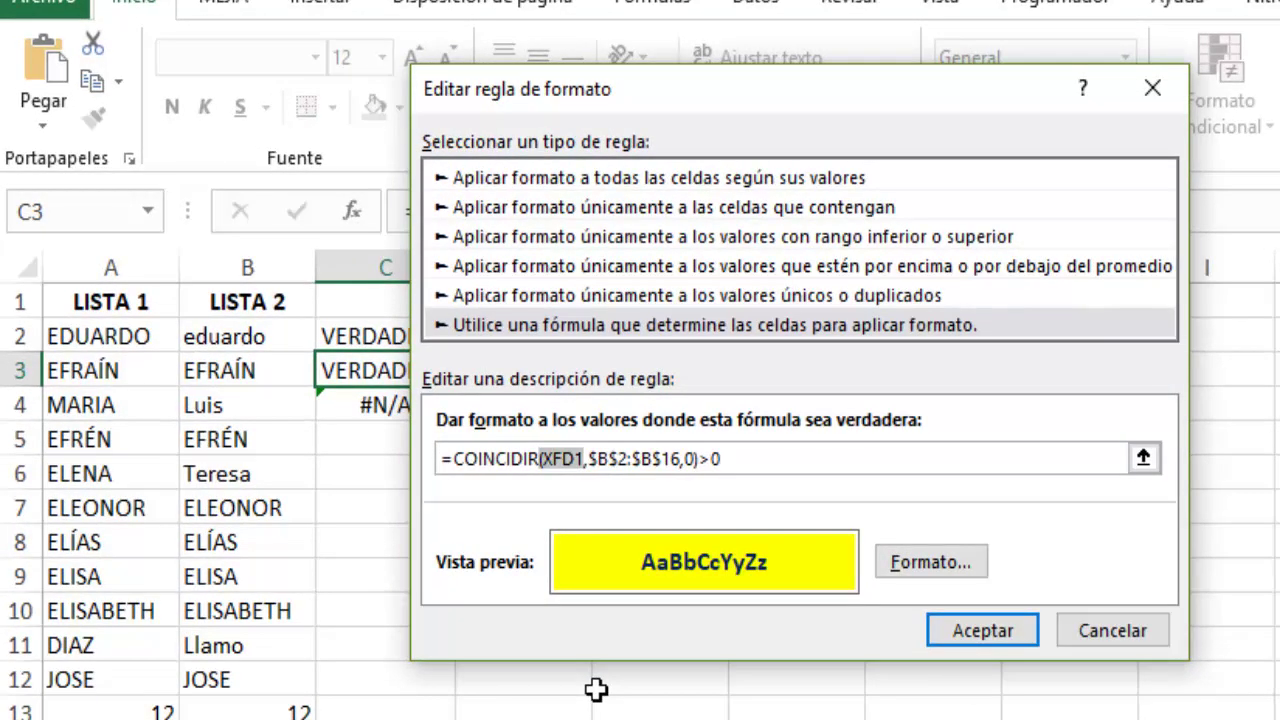
text(X)
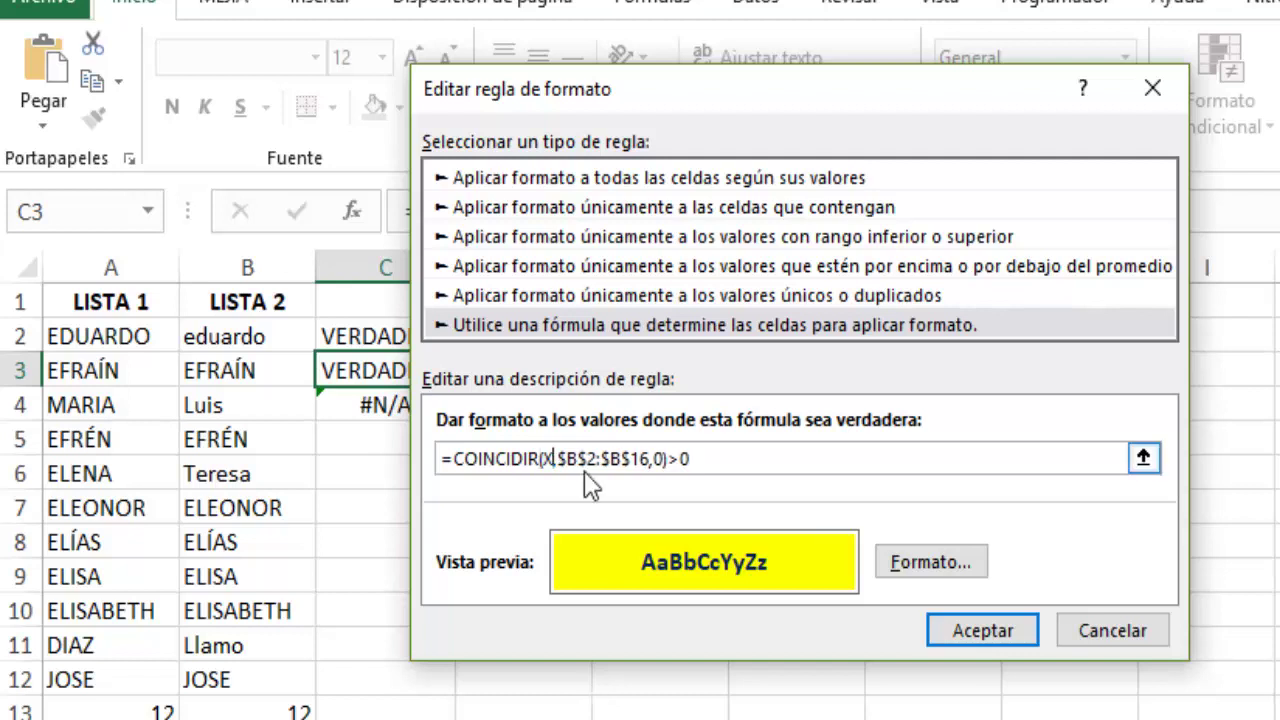
key(BackSpace)
text(a2)
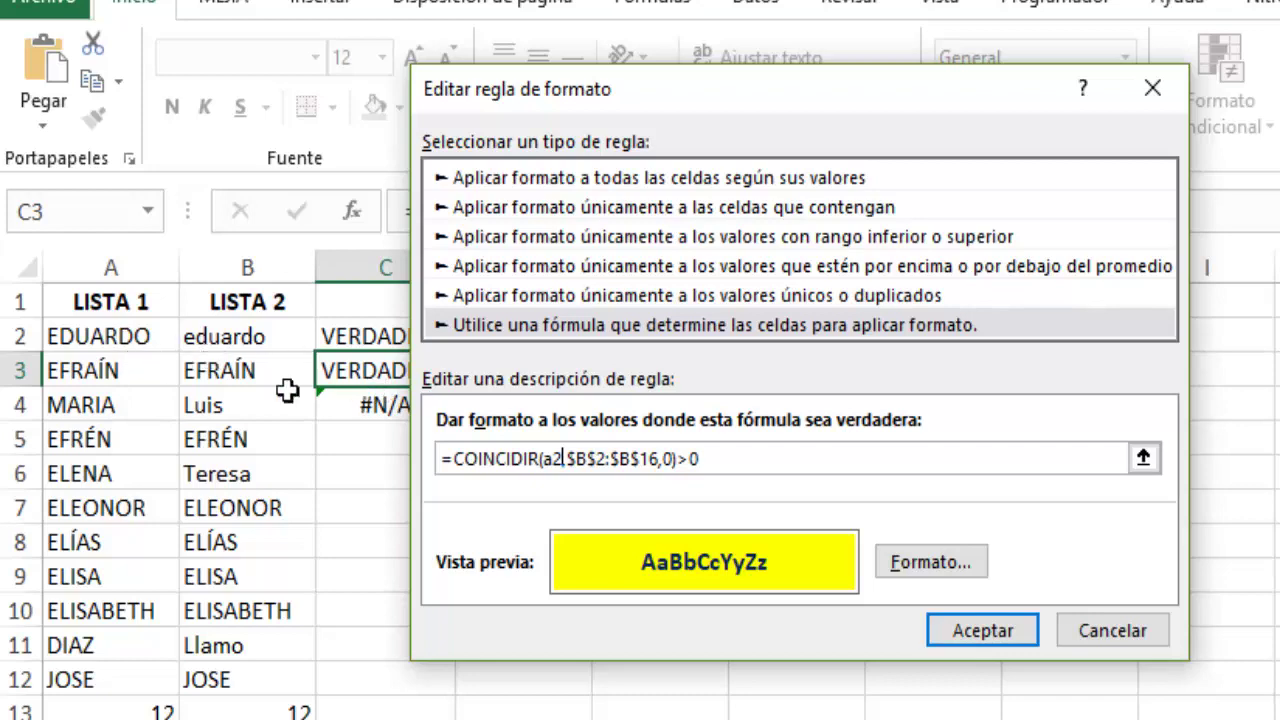
click(985, 640)
Close the Rules Manager and delete helper column C with its test results.
click(1040, 580)
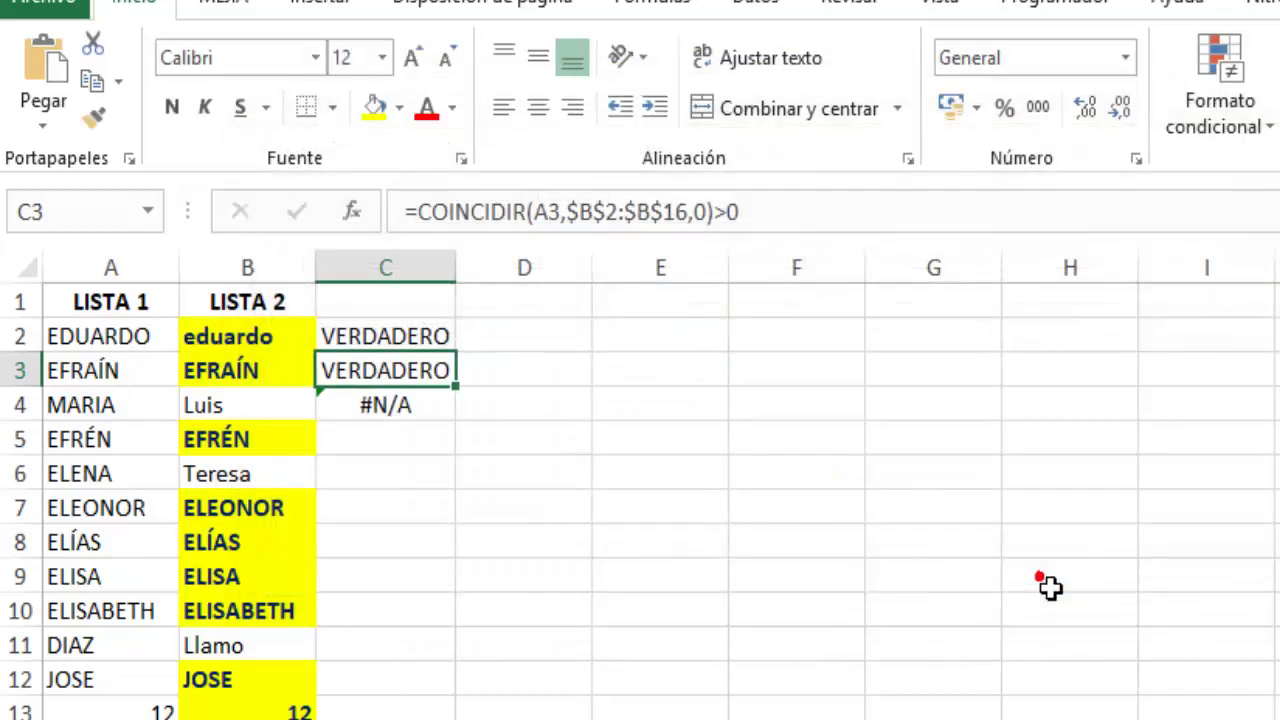
click(684, 450)
click(415, 268)
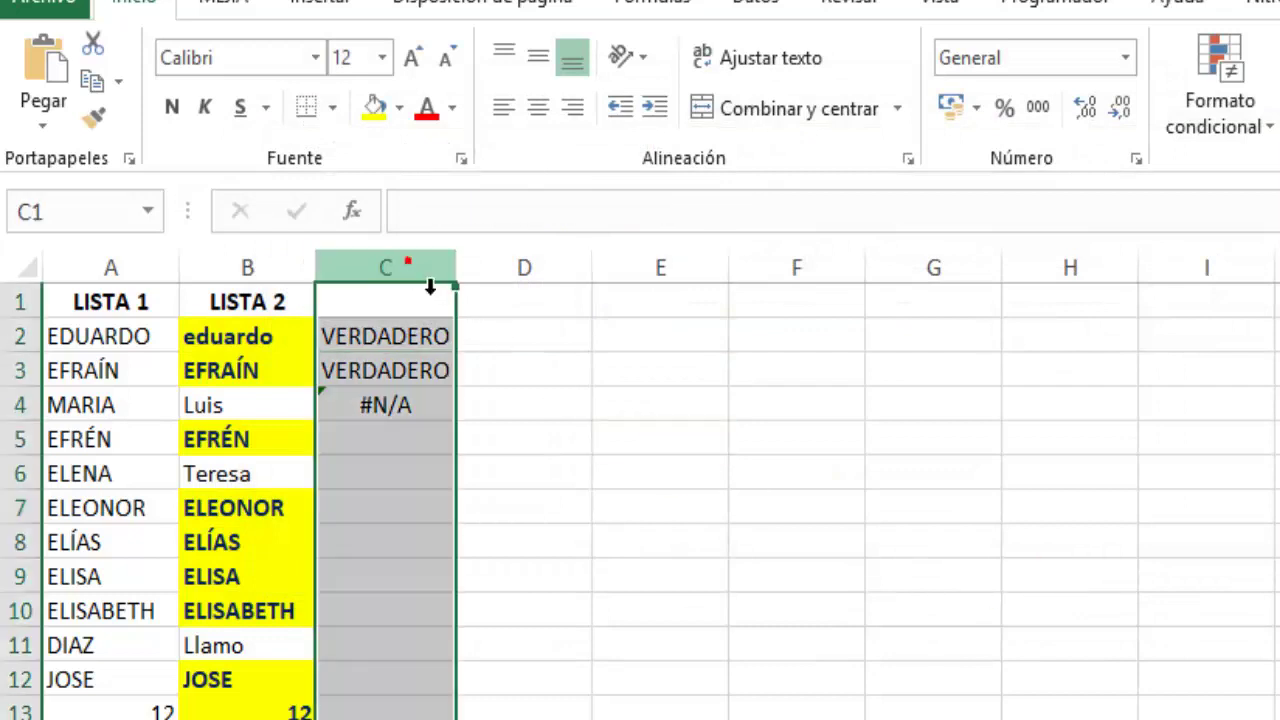
right_click(414, 266)
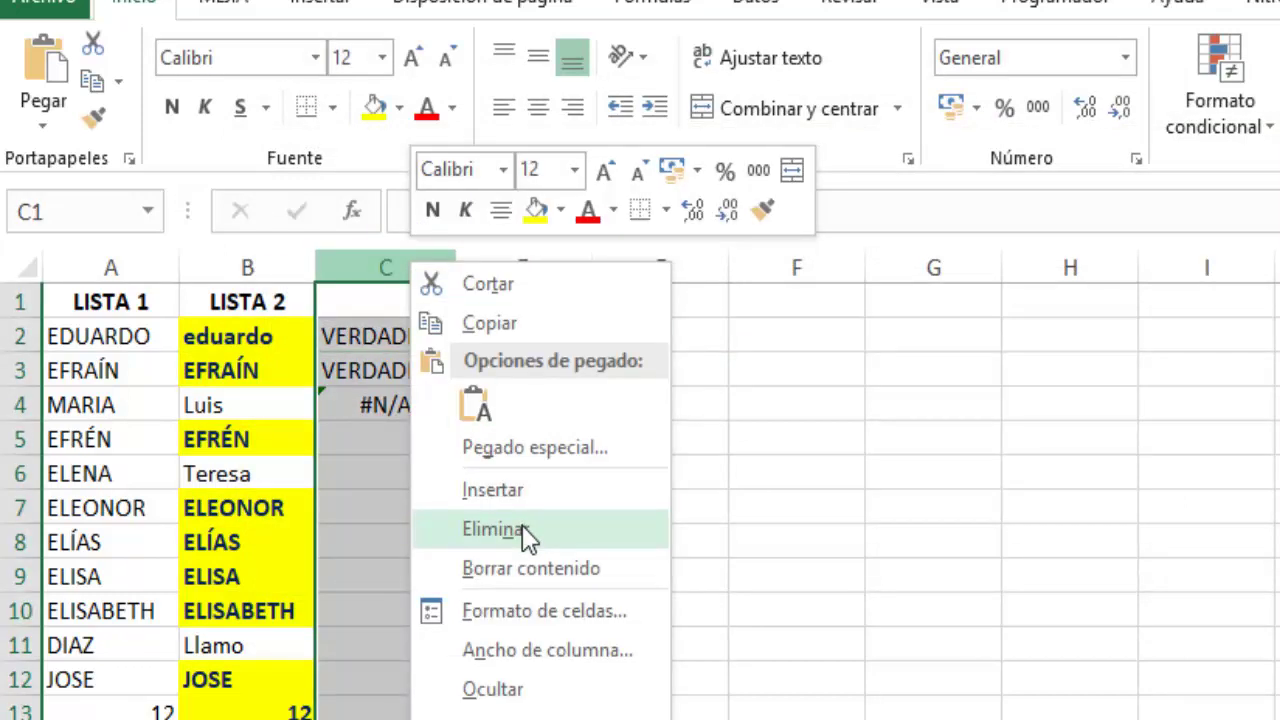
click(522, 530)
click(530, 537)
key(ctrl+Up)
click(651, 615)
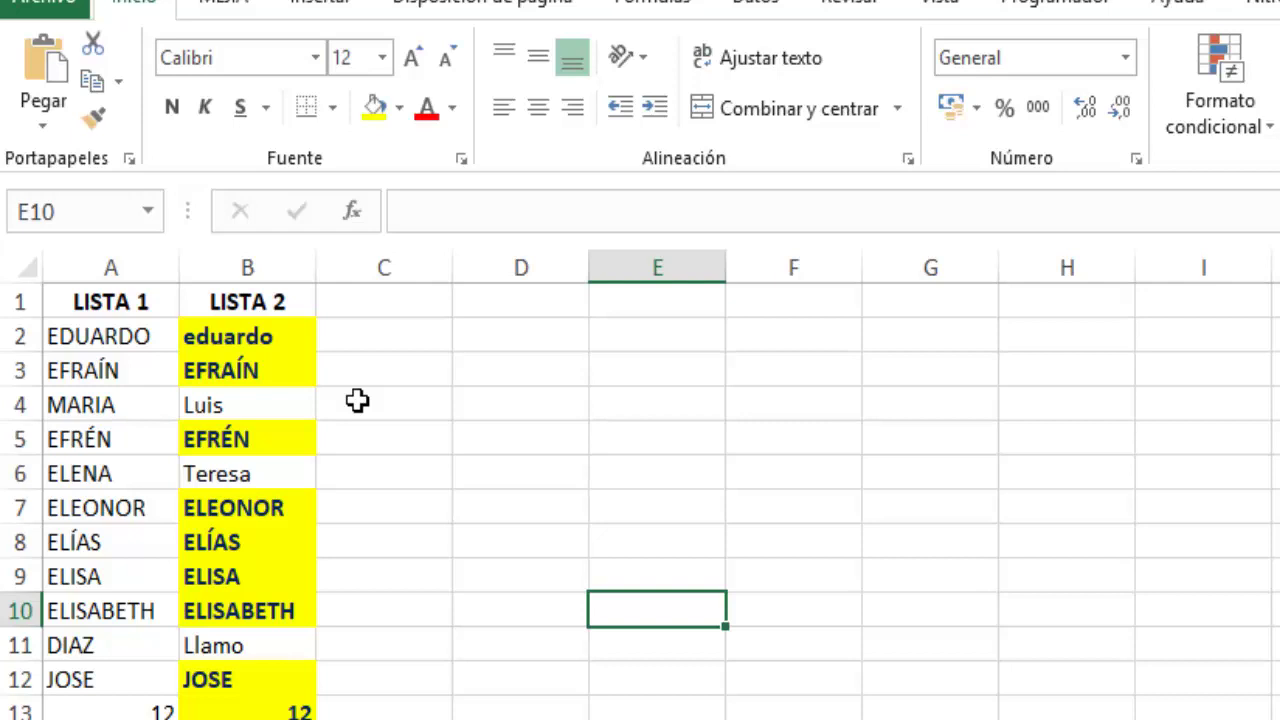
Change cell A3 from EFRAÍN to EFRAIN without the accent.
click(112, 376)
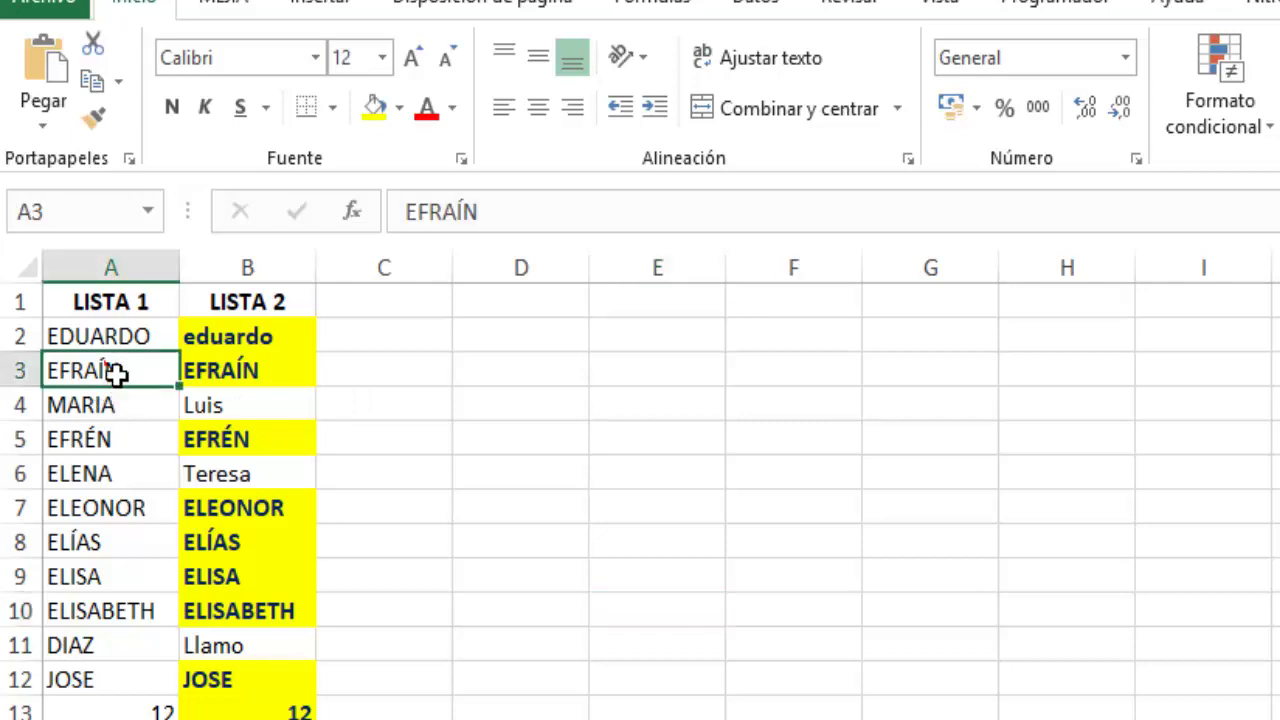
double_click(116, 373)
key(BackSpace)
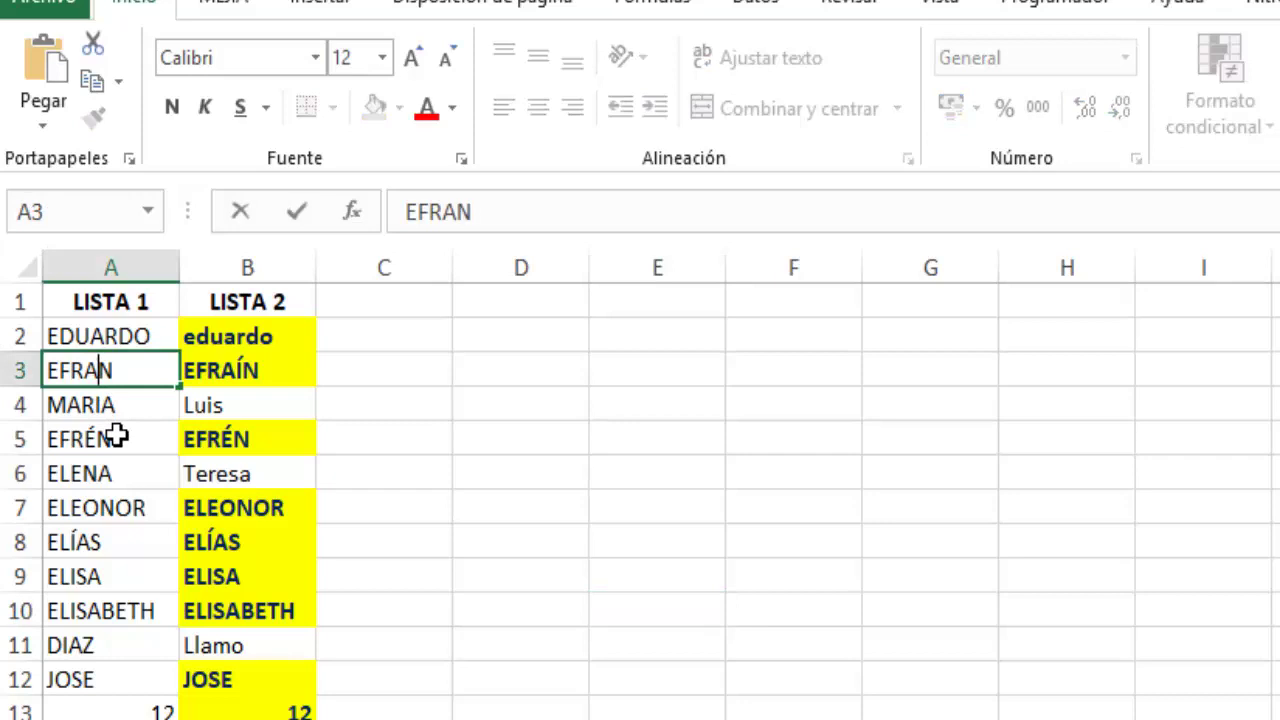
text(I)
key(Return)
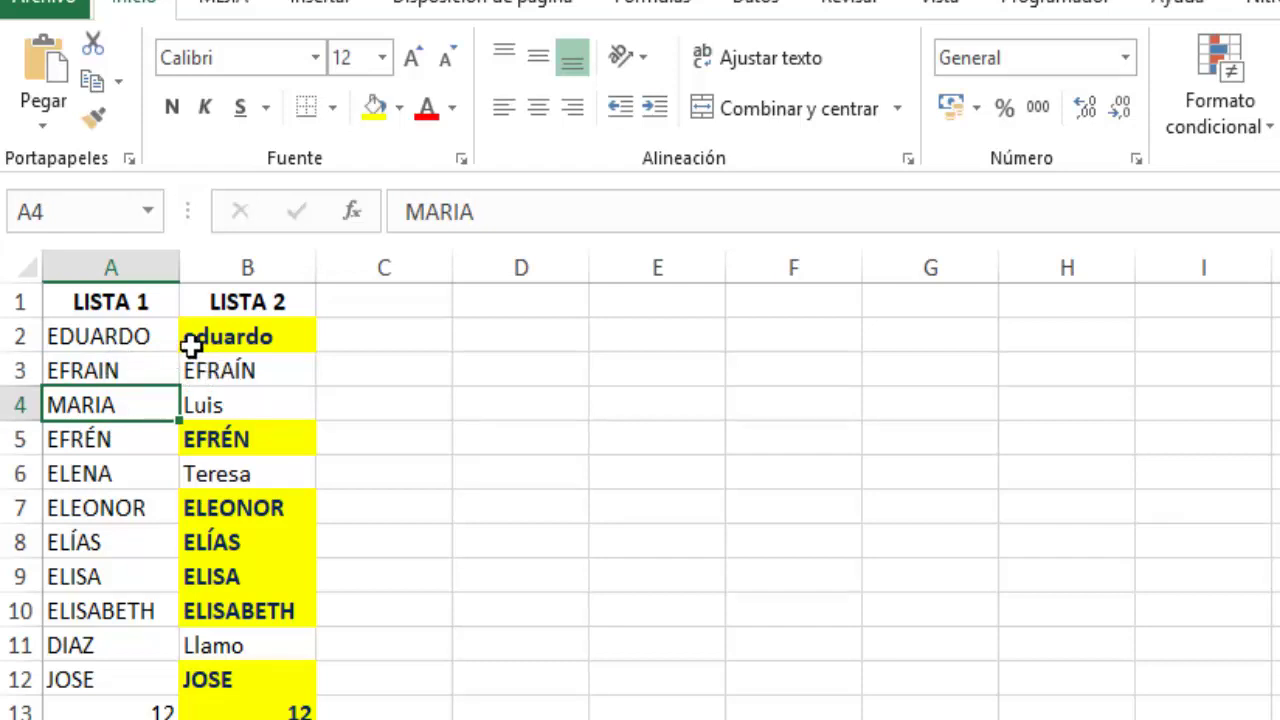
click(522, 508)
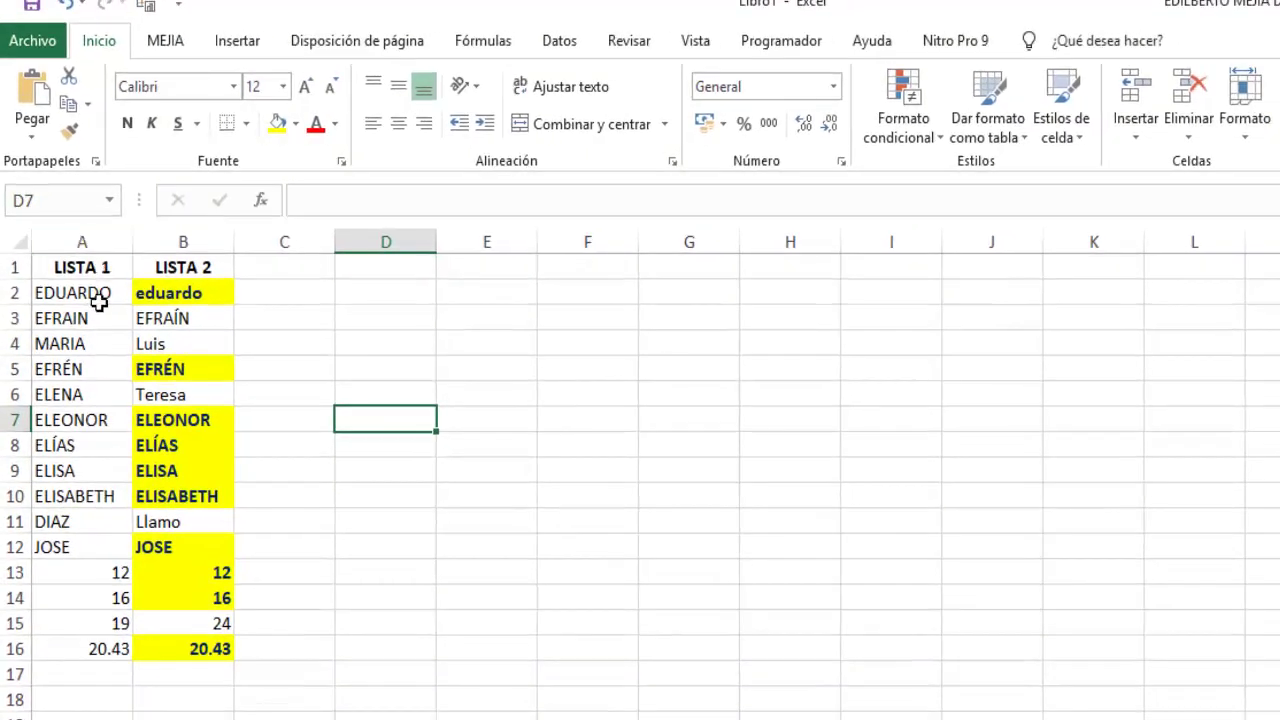
Replace the rule's $B$2:$B$16 range with A2:A16 and open Edit Rule.
click(207, 302)
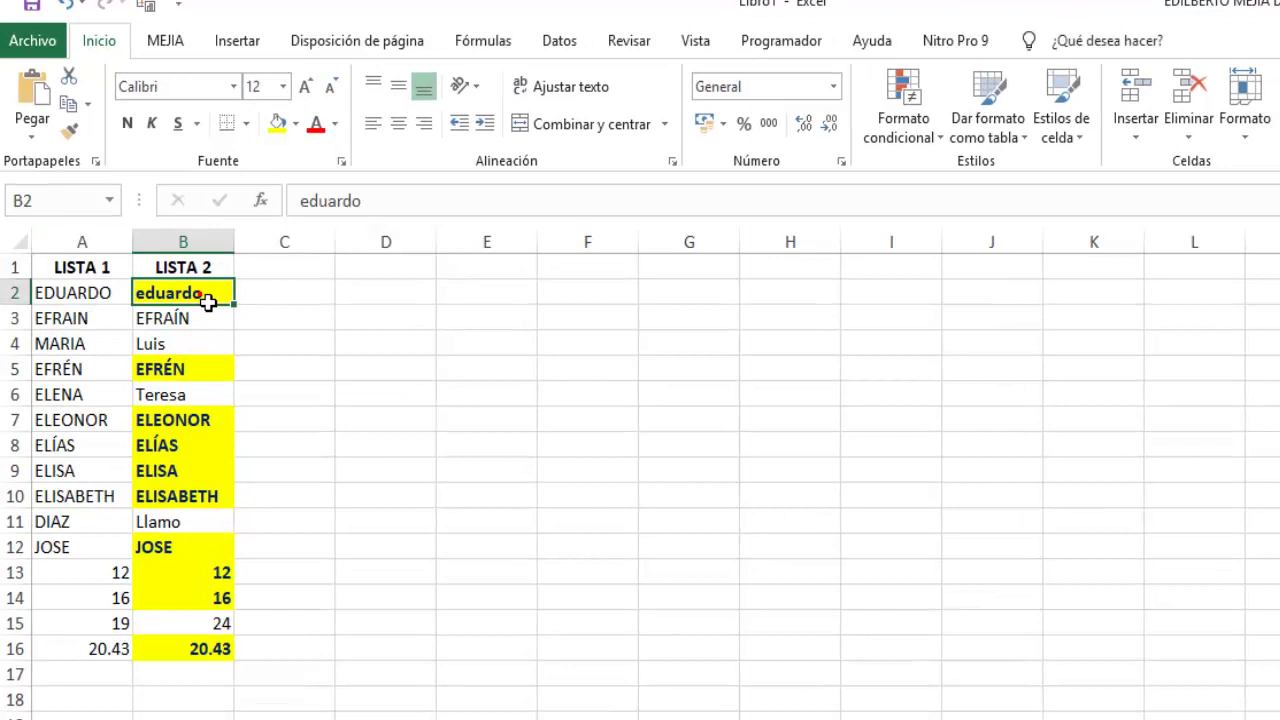
click(928, 142)
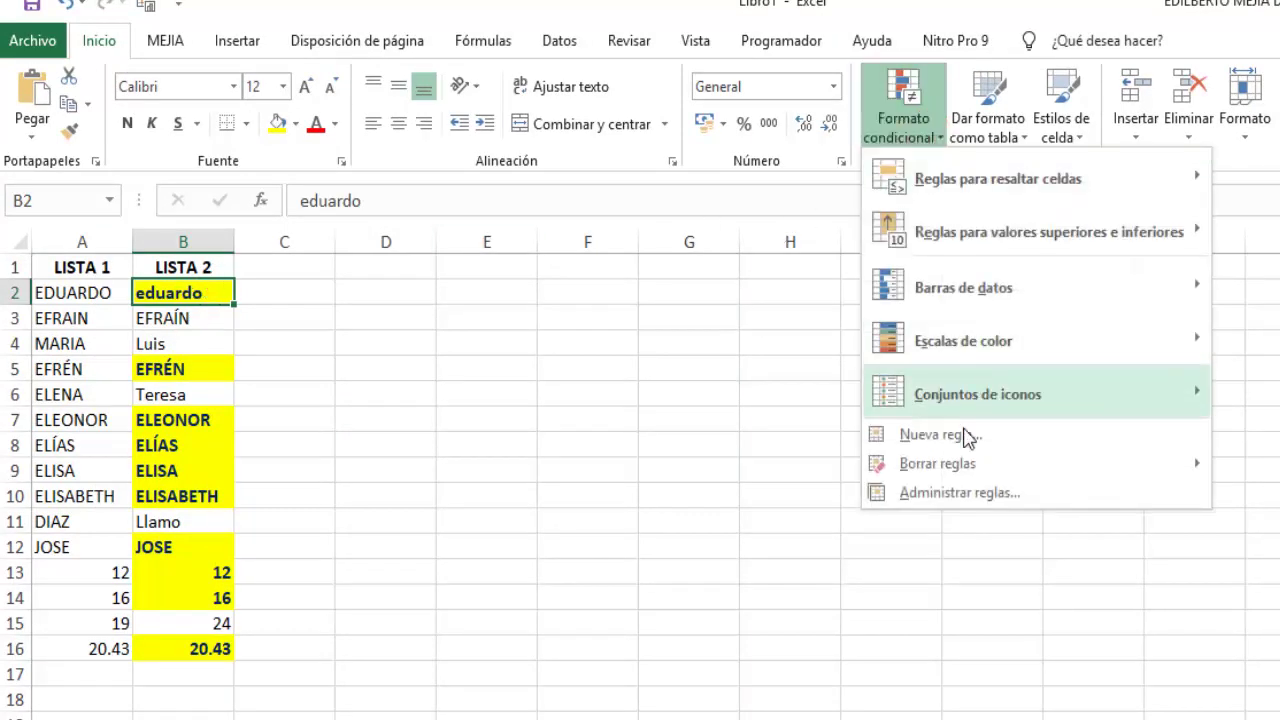
click(957, 494)
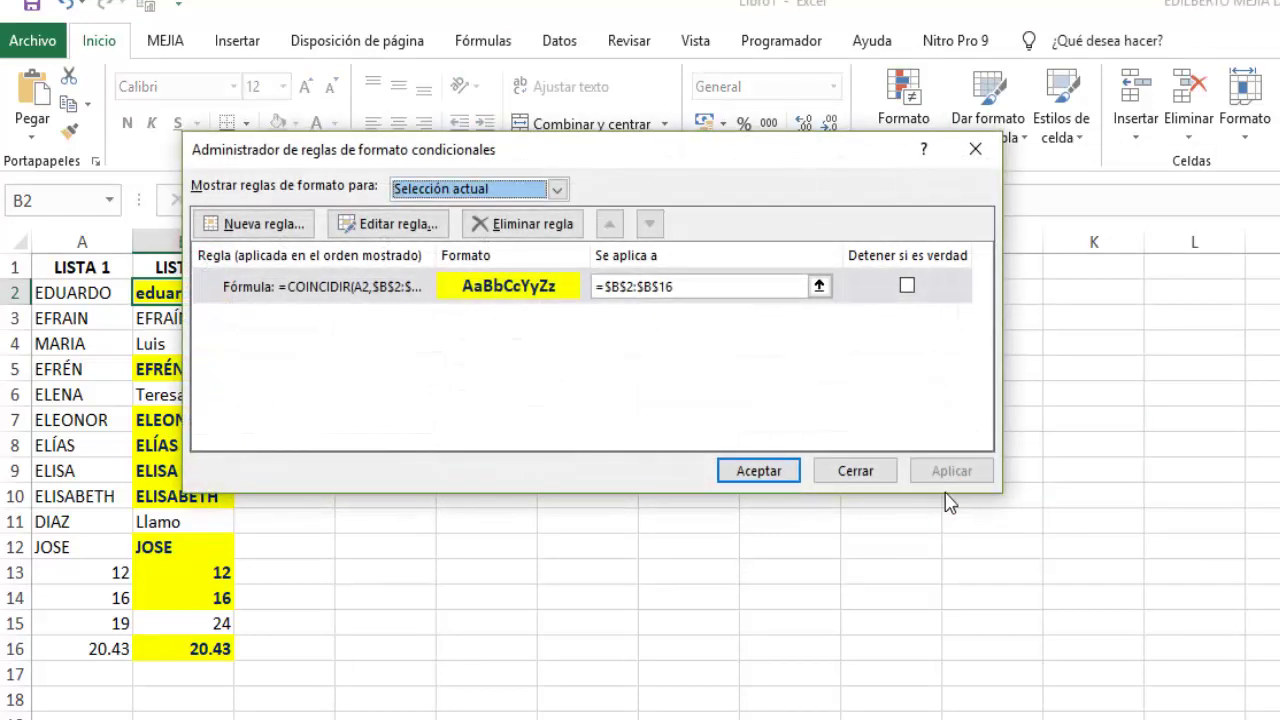
click(445, 290)
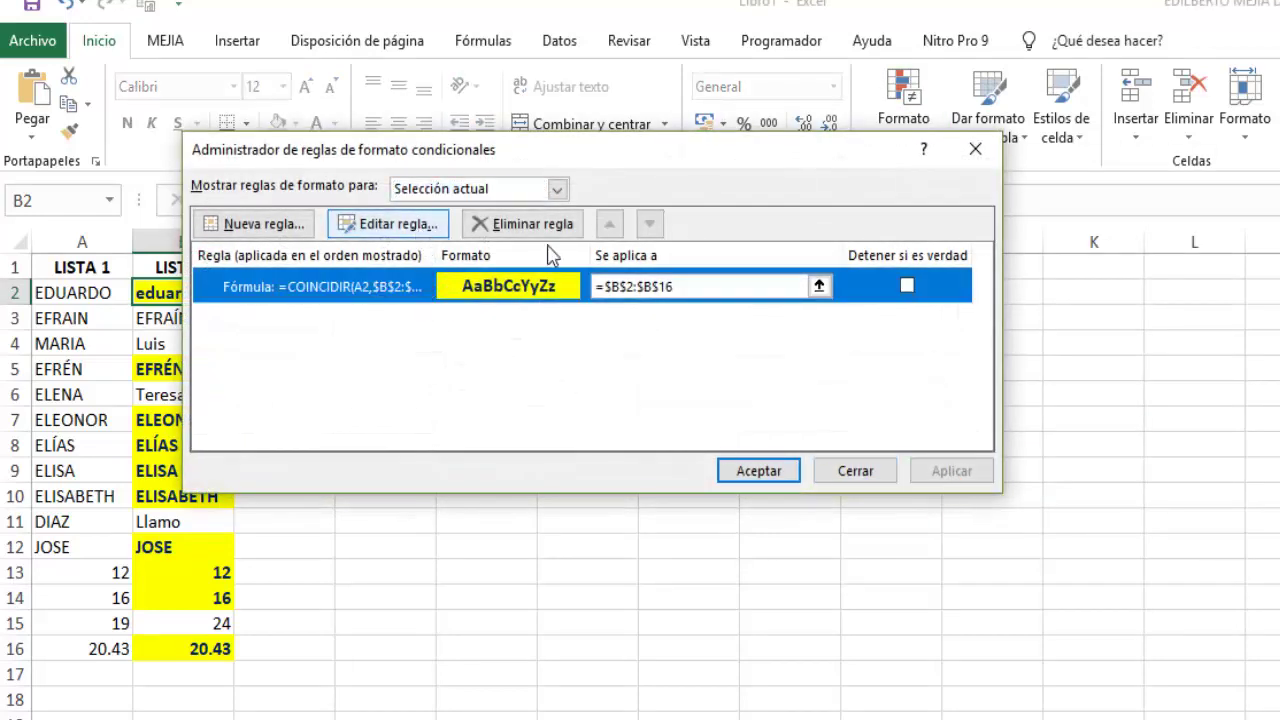
drag(689, 290, 605, 290)
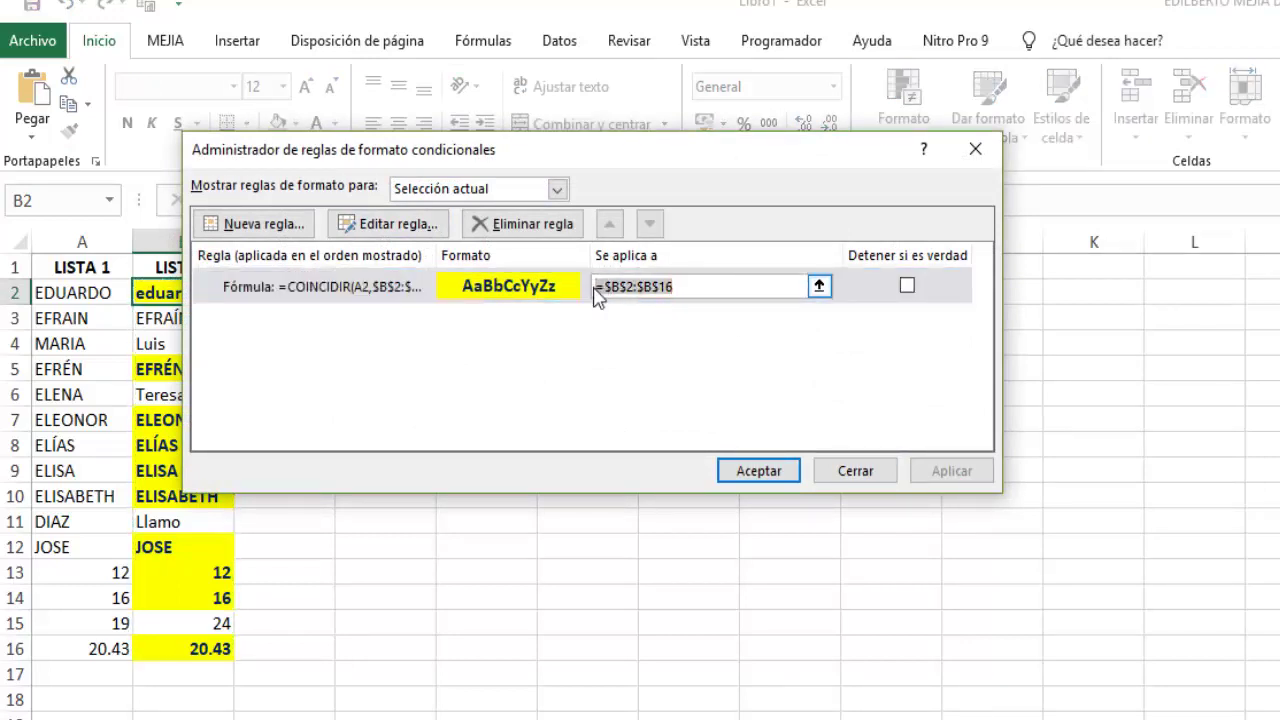
key(BackSpace)
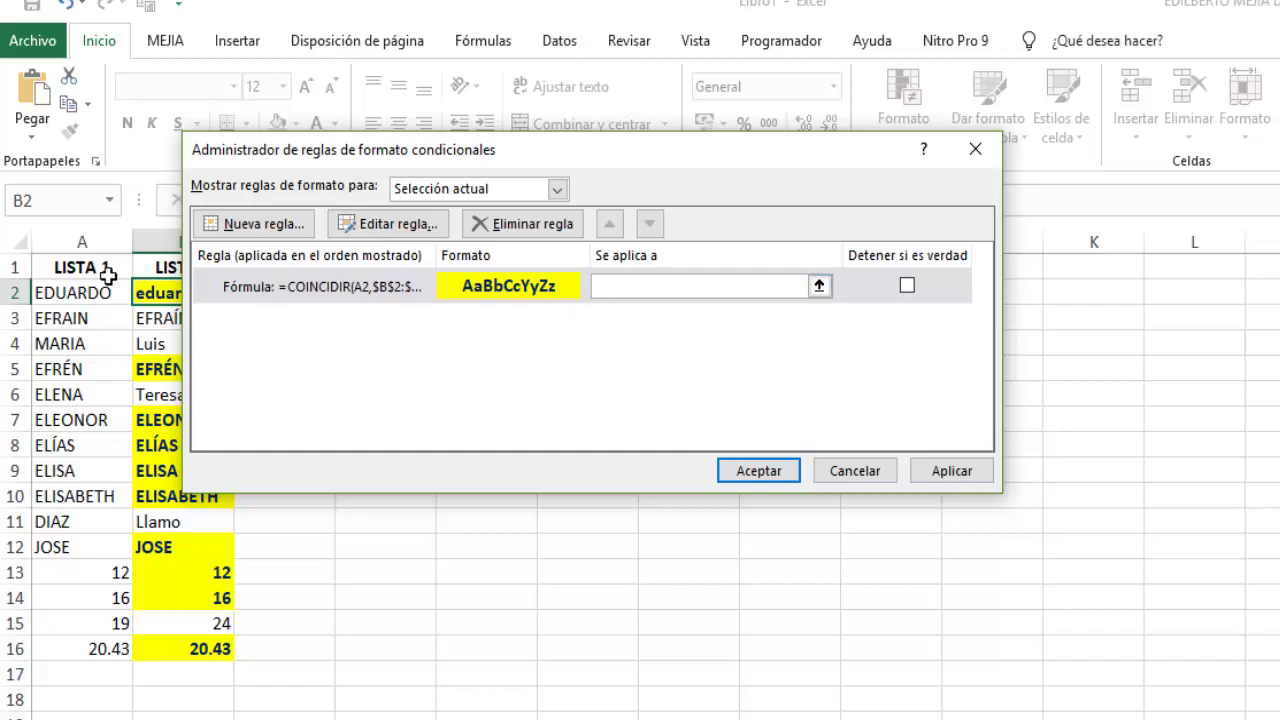
drag(95, 292, 94, 650)
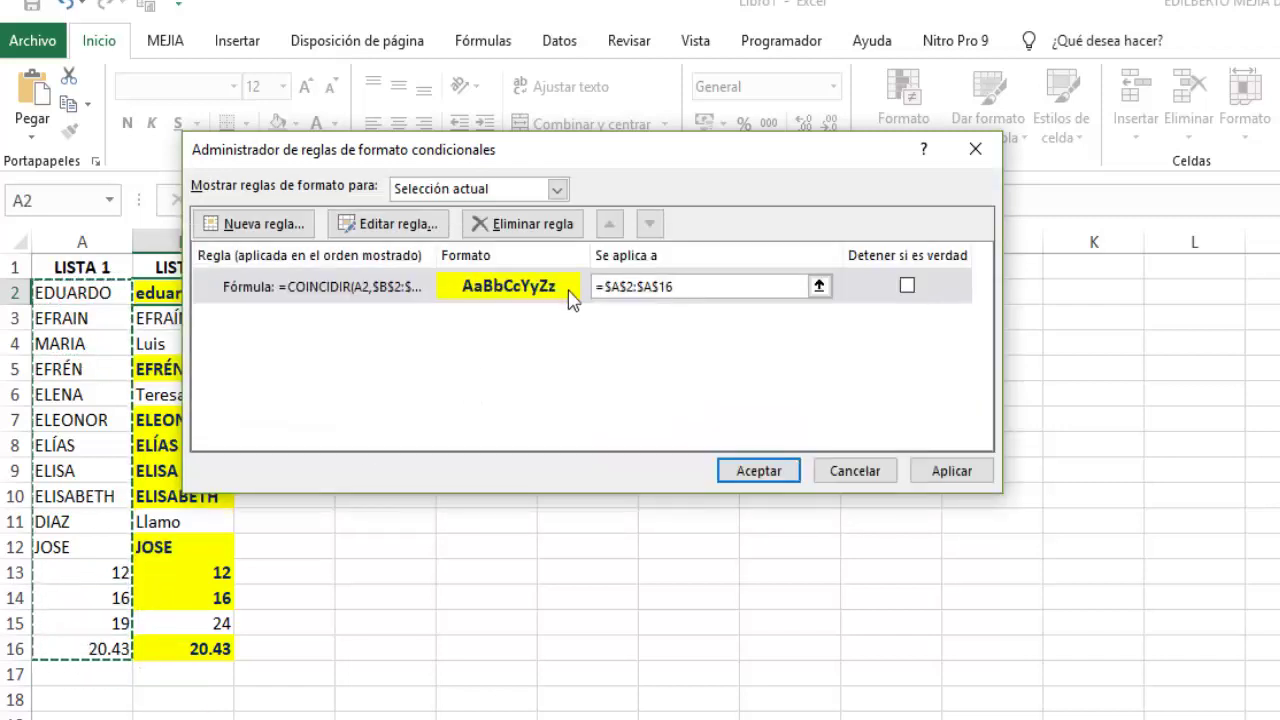
click(390, 224)
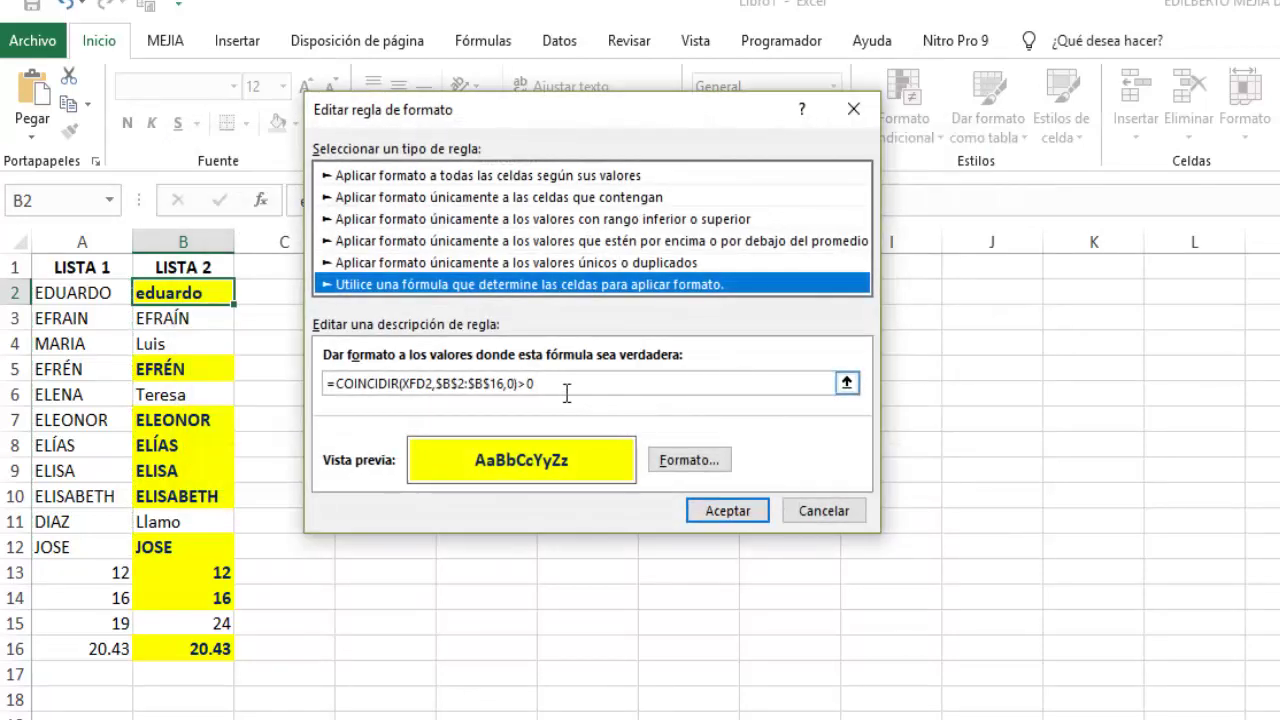
Correct the rule formula to =COINCIDIR(B2,$A$2:$A$16,0)>0, replacing XFD2 with B2.
click(551, 393)
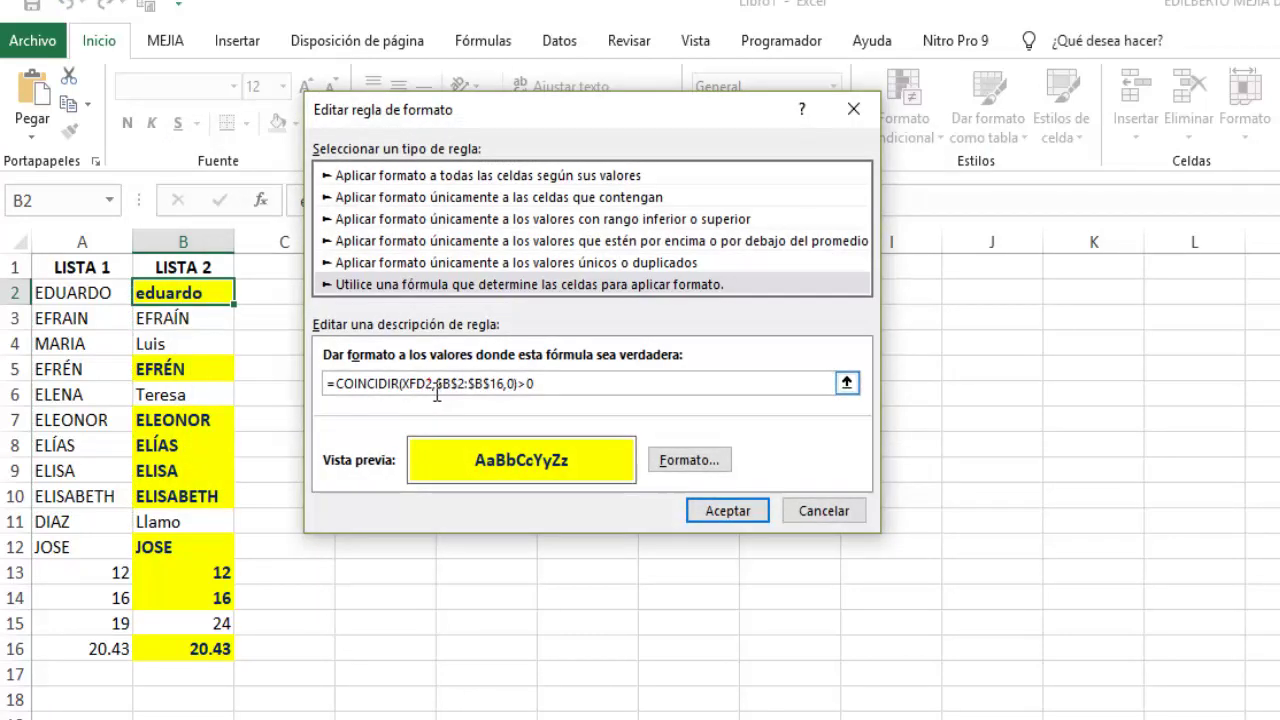
double_click(418, 393)
text(B2)
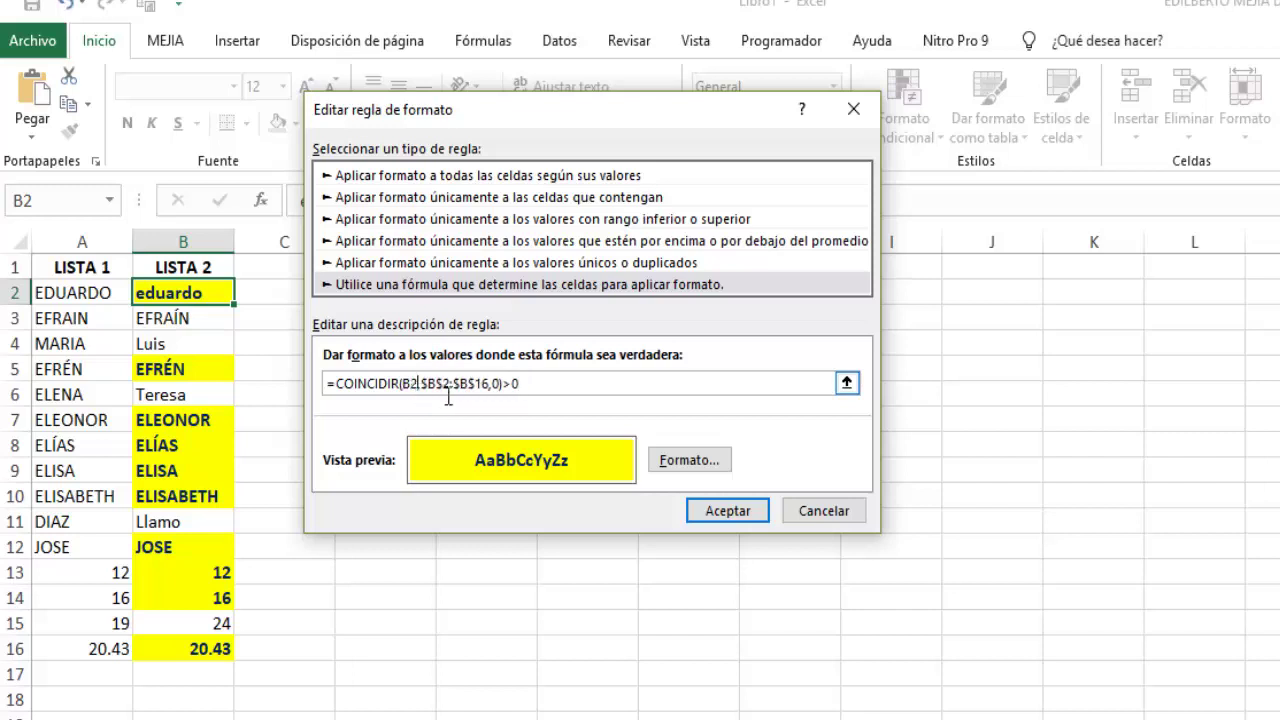
key(BackSpace)
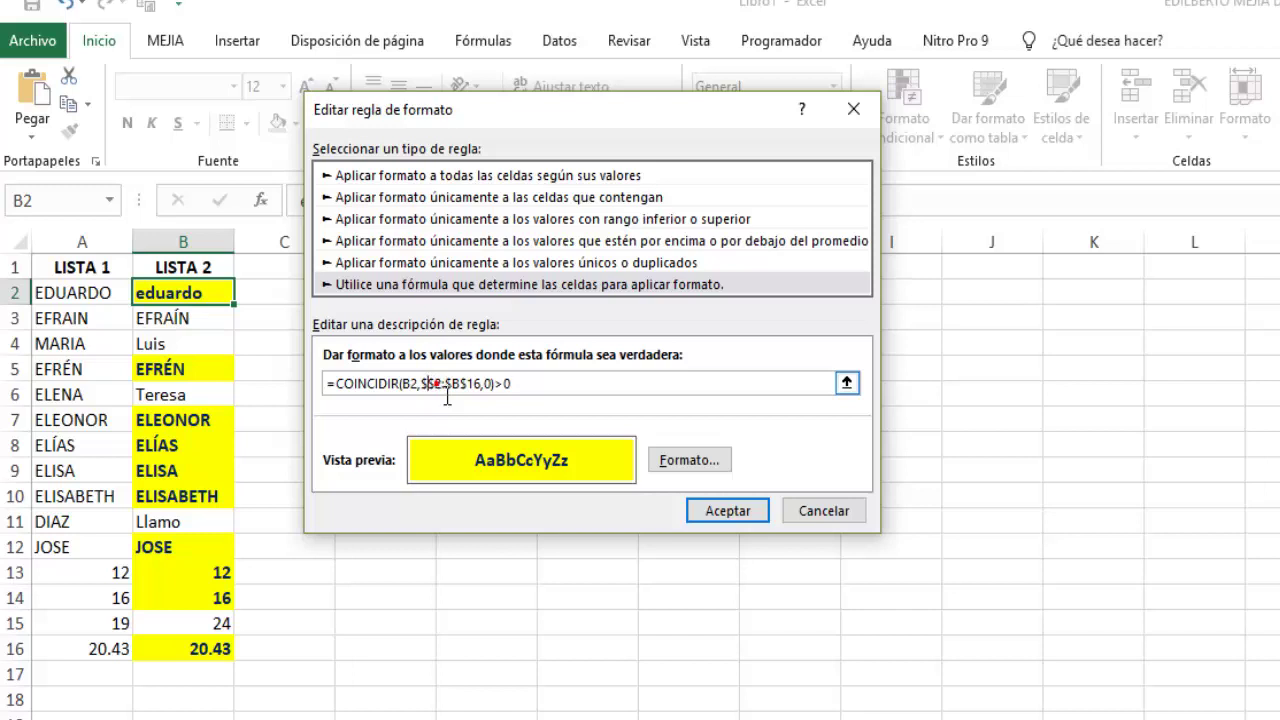
text(A)
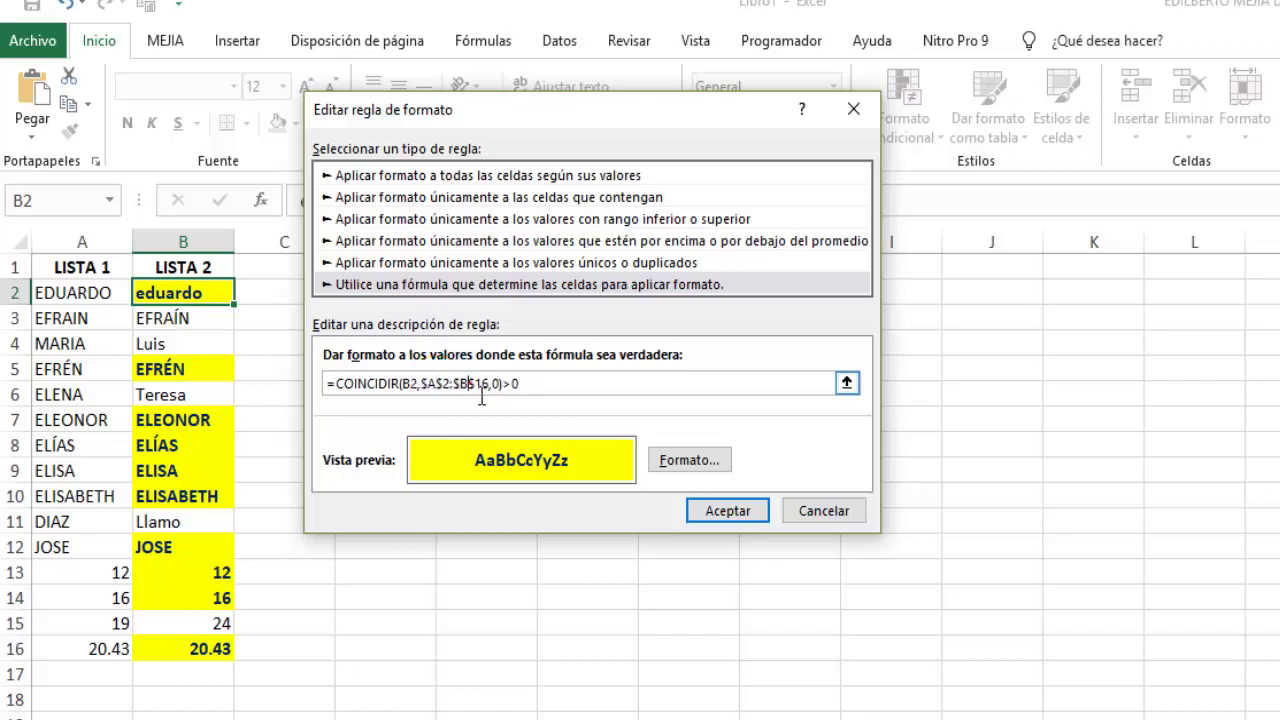
key(BackSpace)
text(A)
Give the rule a light-blue fill and confirm it through all dialogs.
click(690, 465)
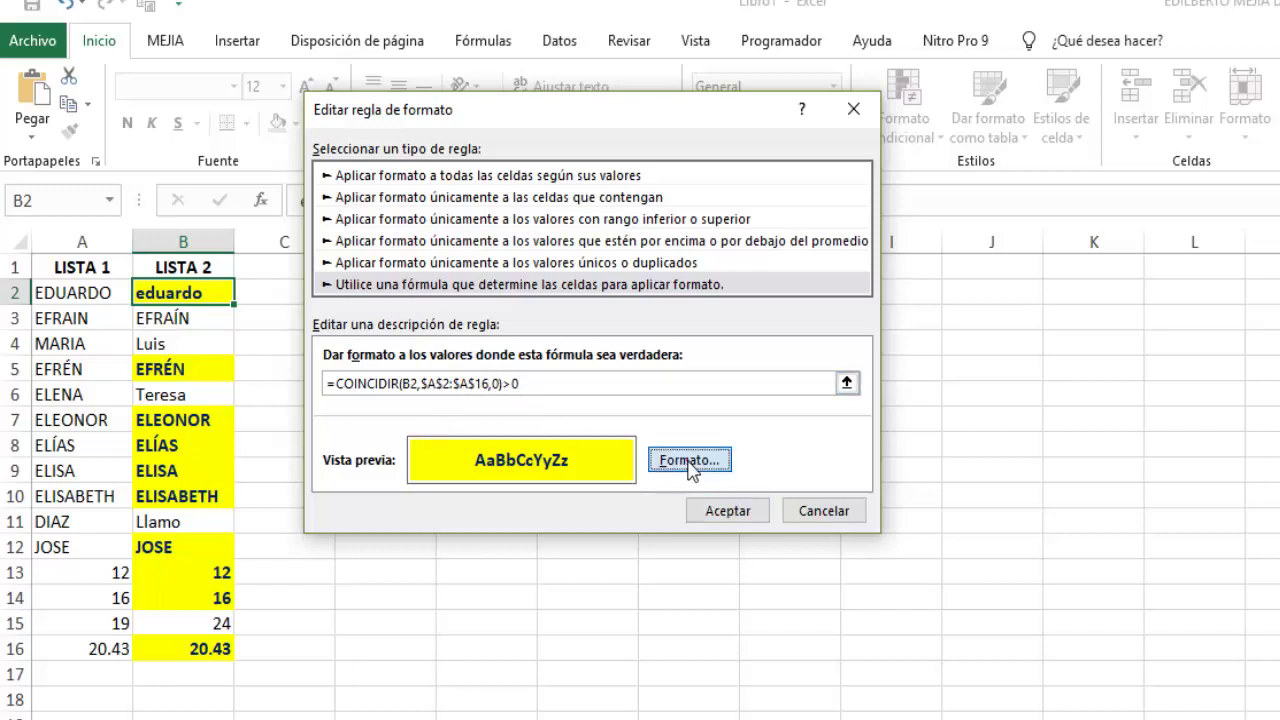
click(690, 465)
click(428, 281)
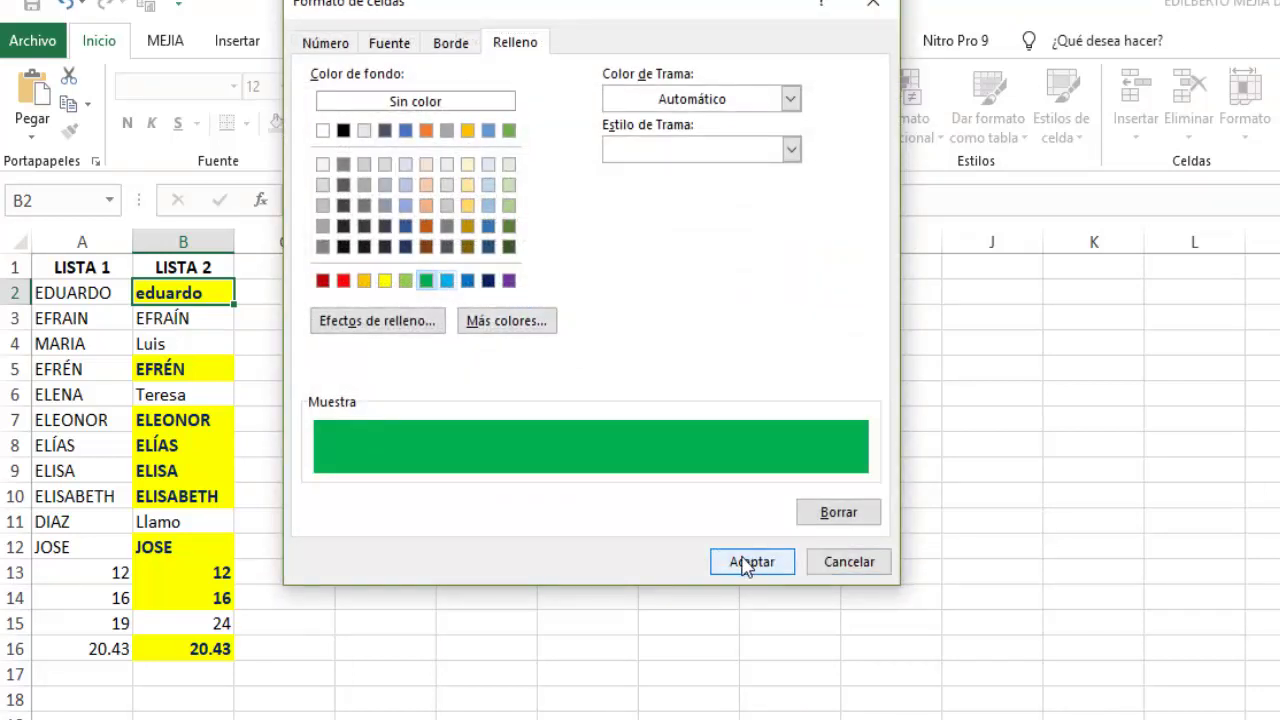
click(447, 281)
click(743, 563)
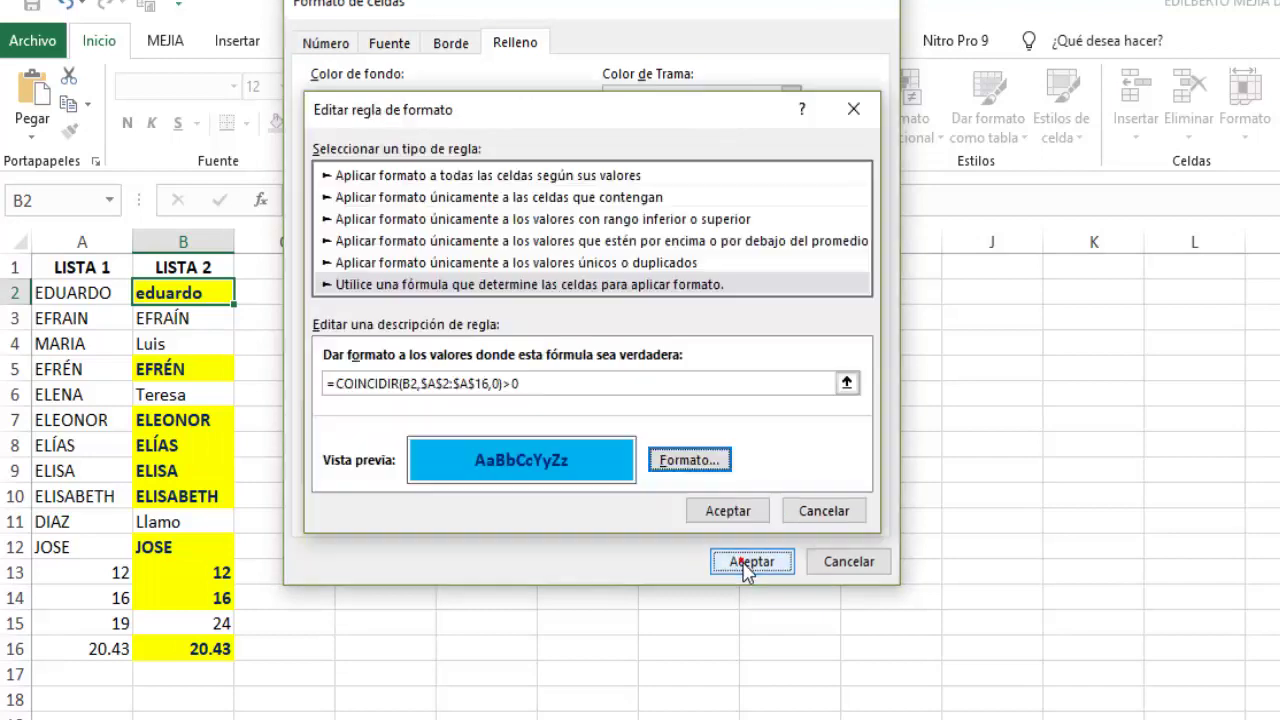
click(735, 512)
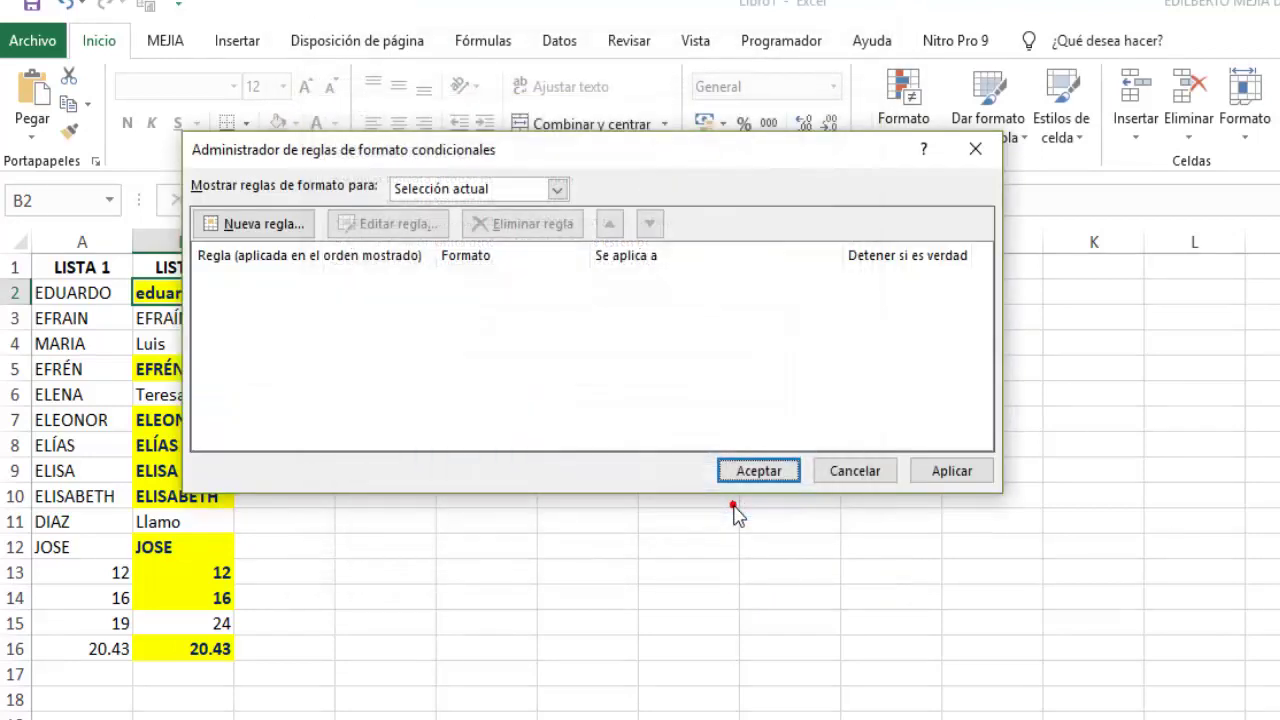
click(758, 471)
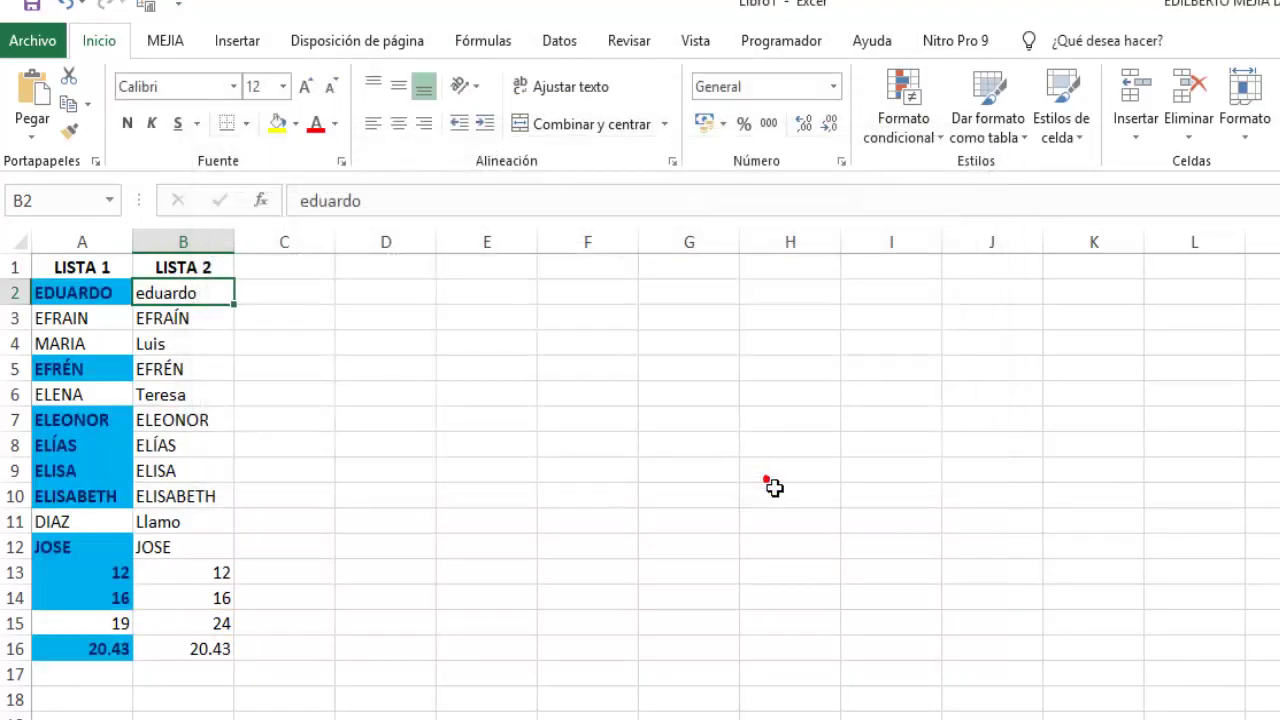
click(522, 380)
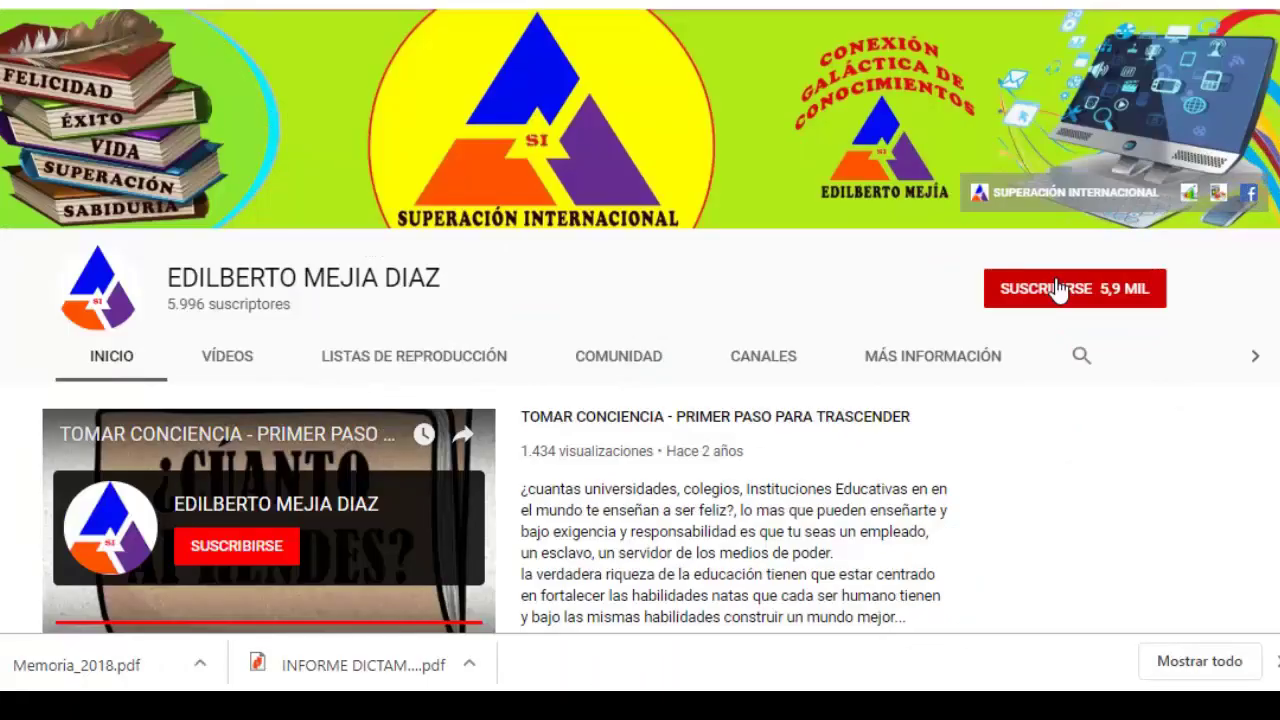
Subscribe to the Superación Internacional channel and switch on its bell notifications.
click(1057, 288)
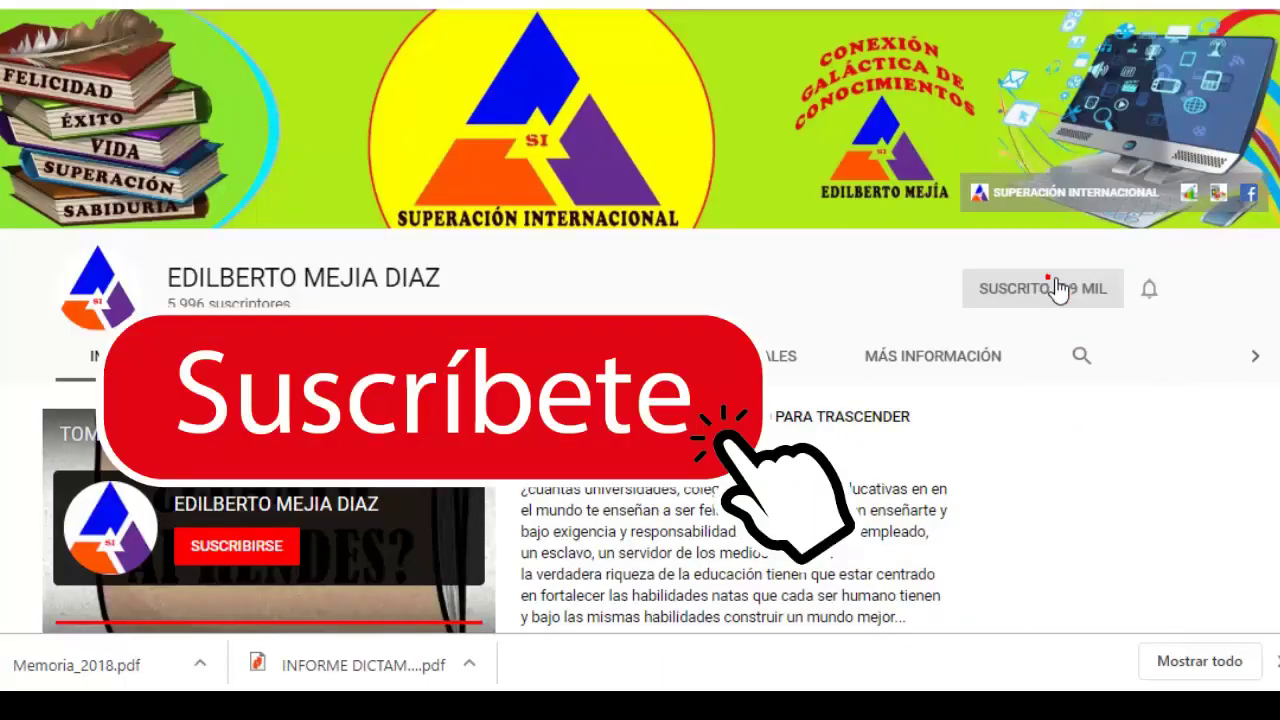
click(1152, 292)
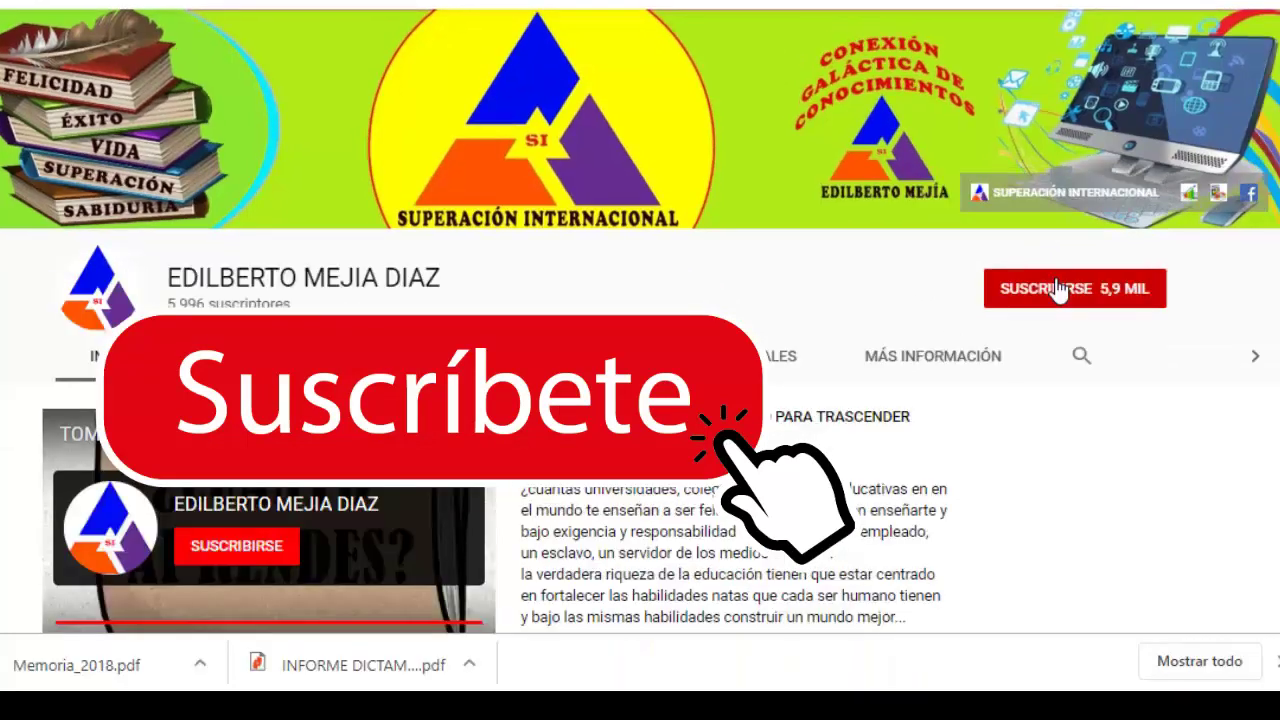
click(1058, 288)
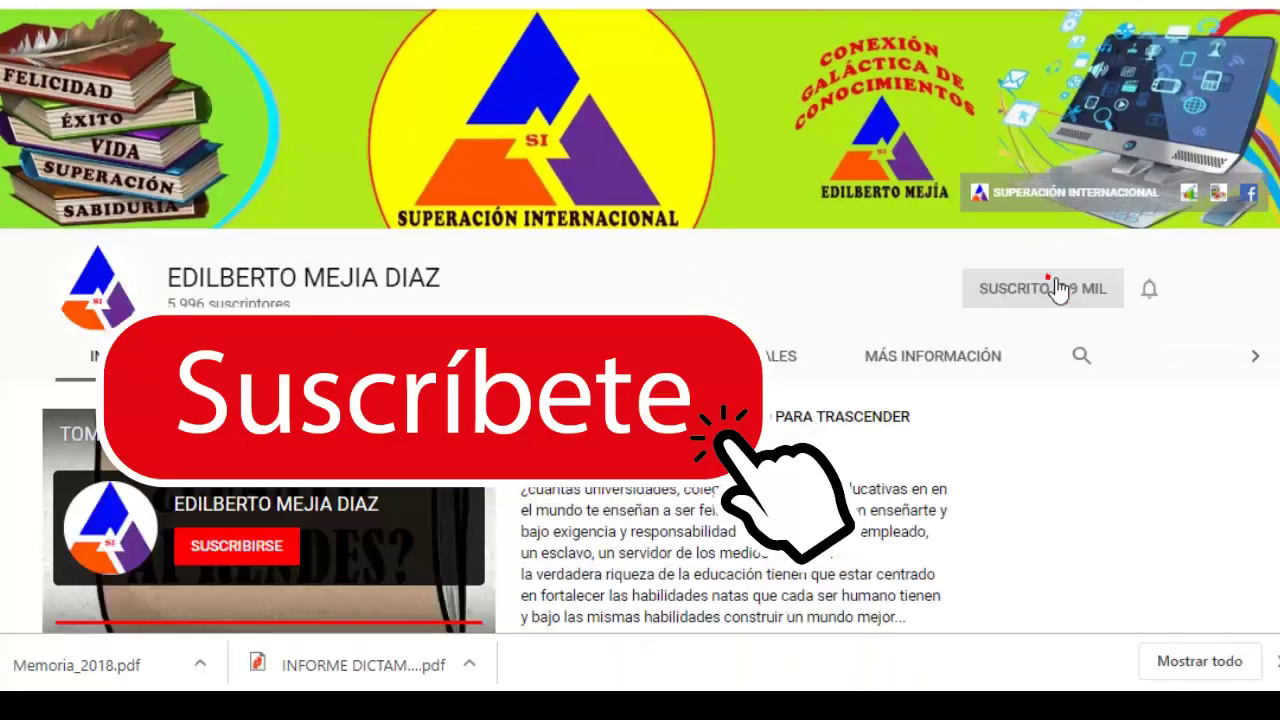
click(1158, 302)
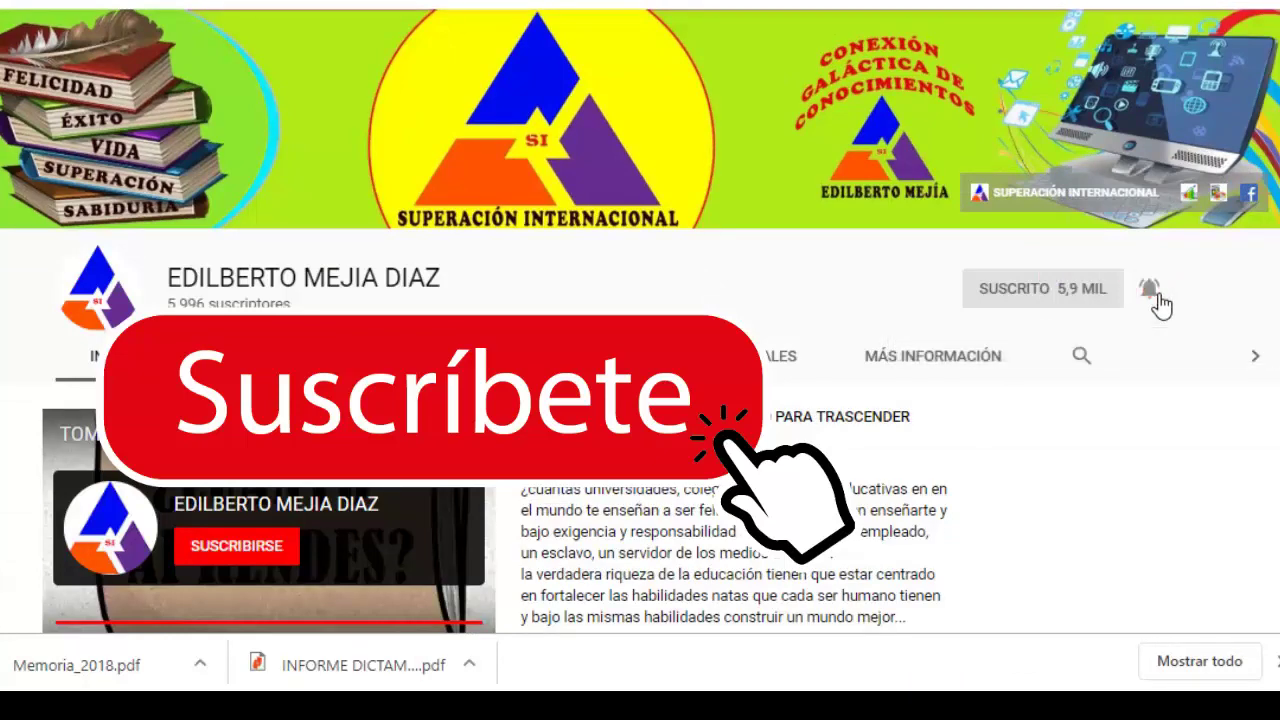